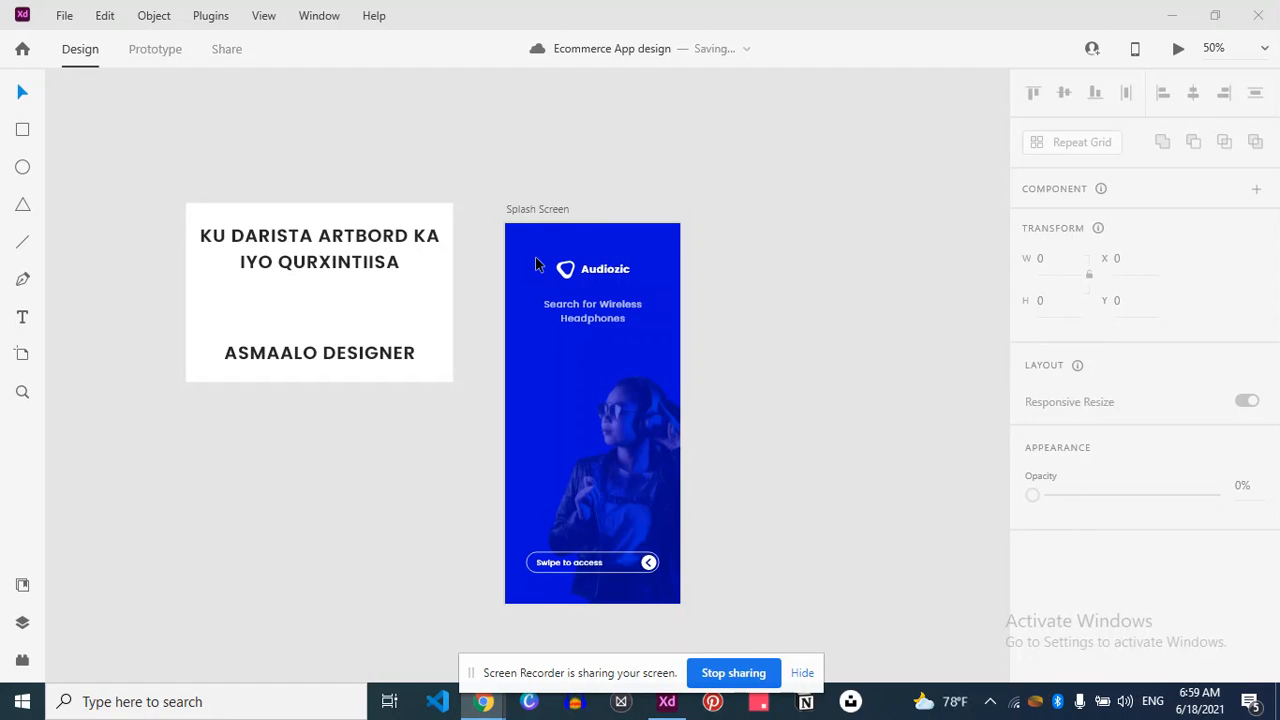
pyautogui.click(558, 210)
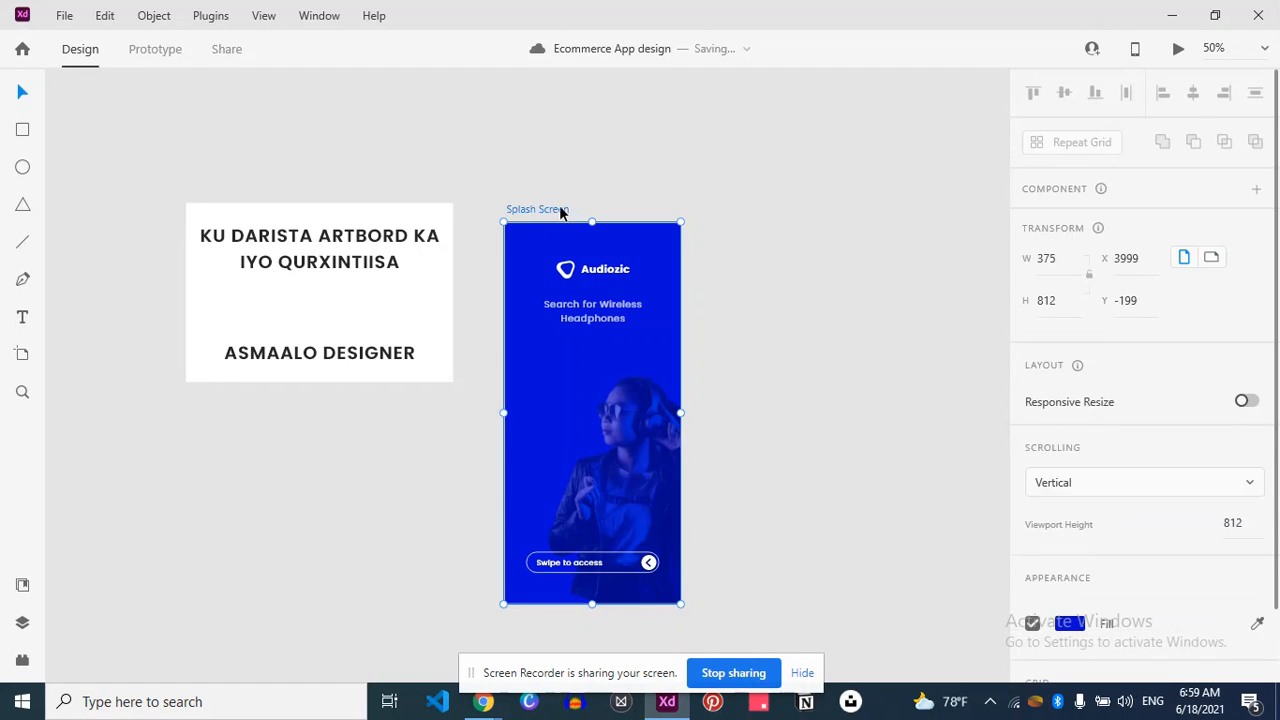
pyautogui.click(602, 147)
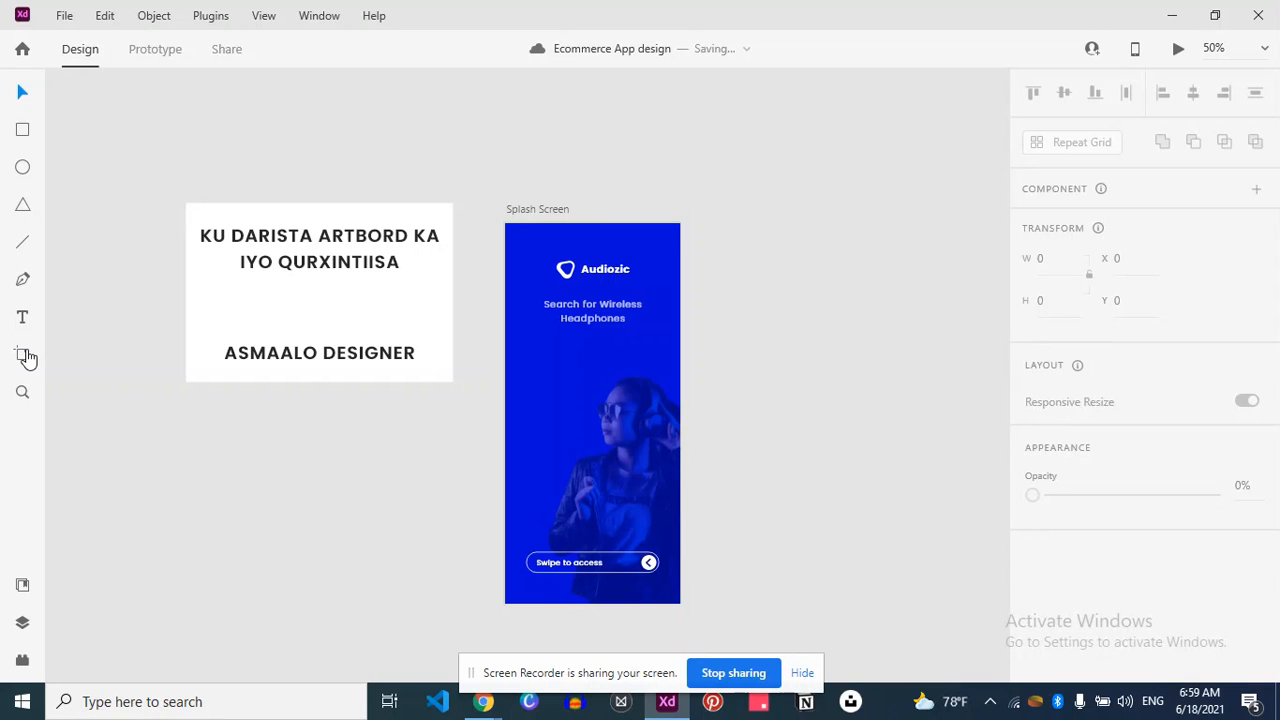
pyautogui.click(24, 356)
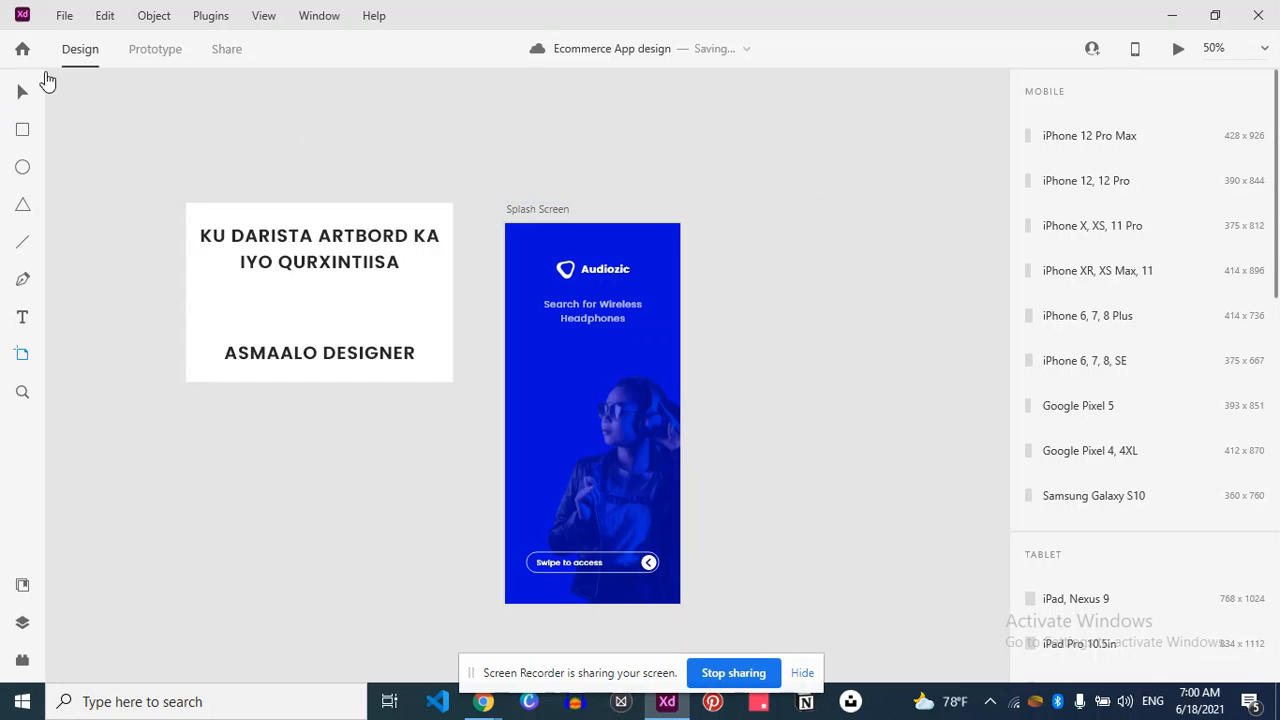
pyautogui.click(20, 95)
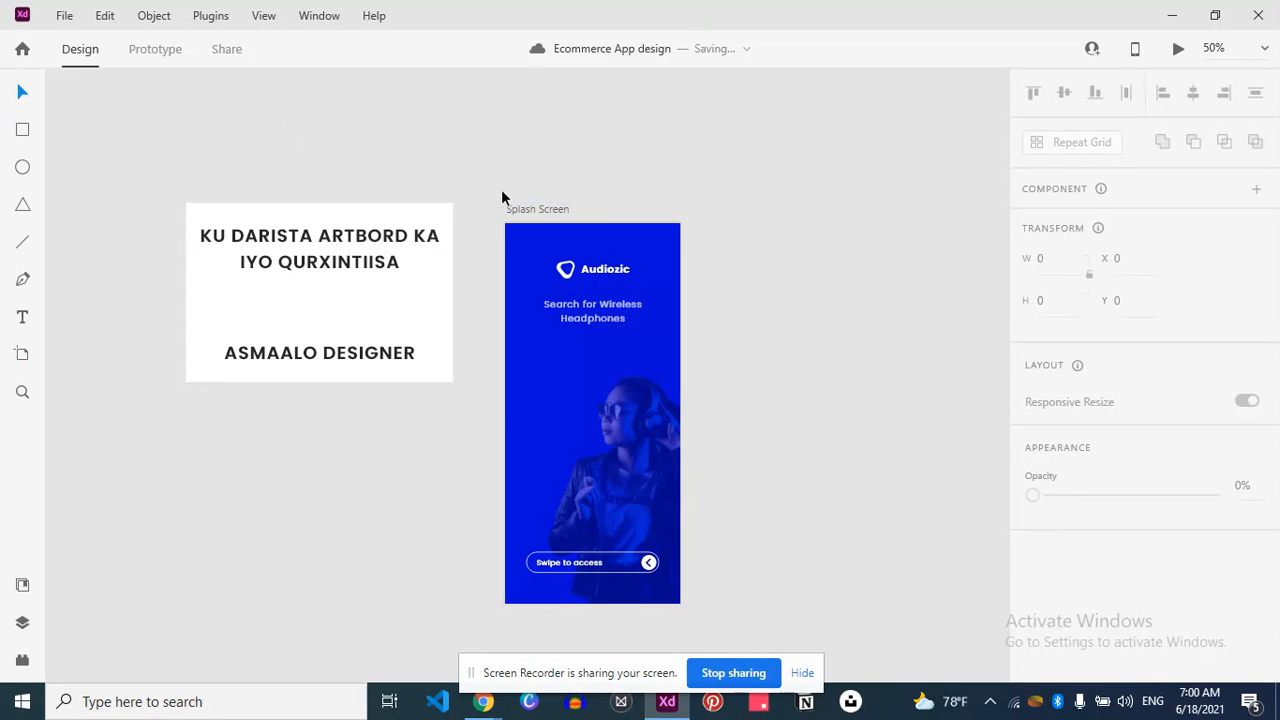
pyautogui.click(520, 209)
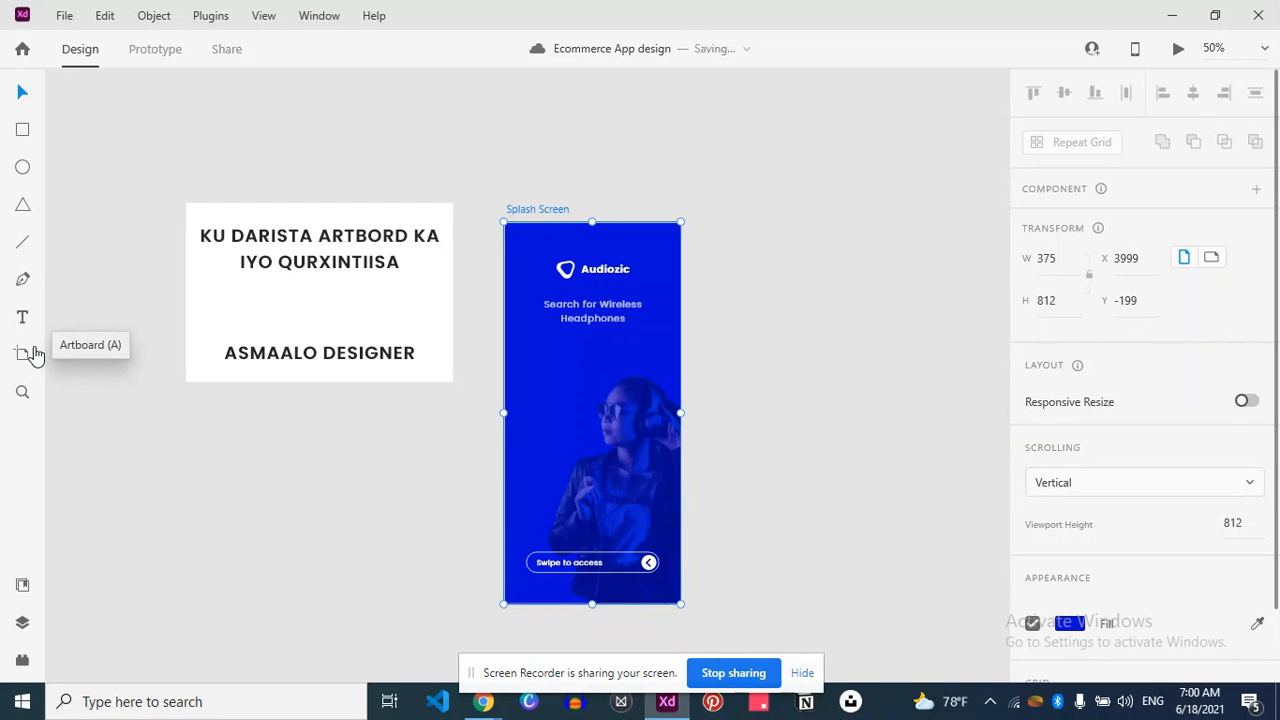
pyautogui.click(385, 137)
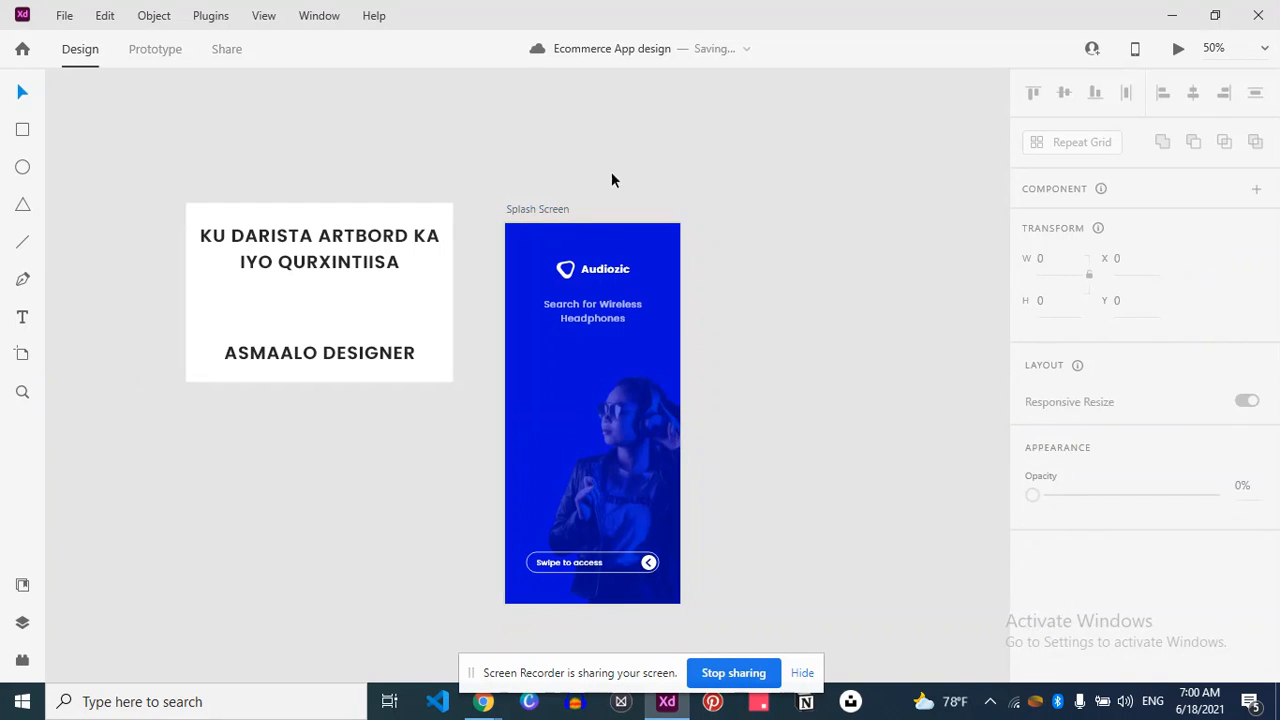
# Try adding an iPhone 12, 12 Pro artboard beside the Splash Screen artboard, and undo the addition.
pyautogui.click(562, 213)
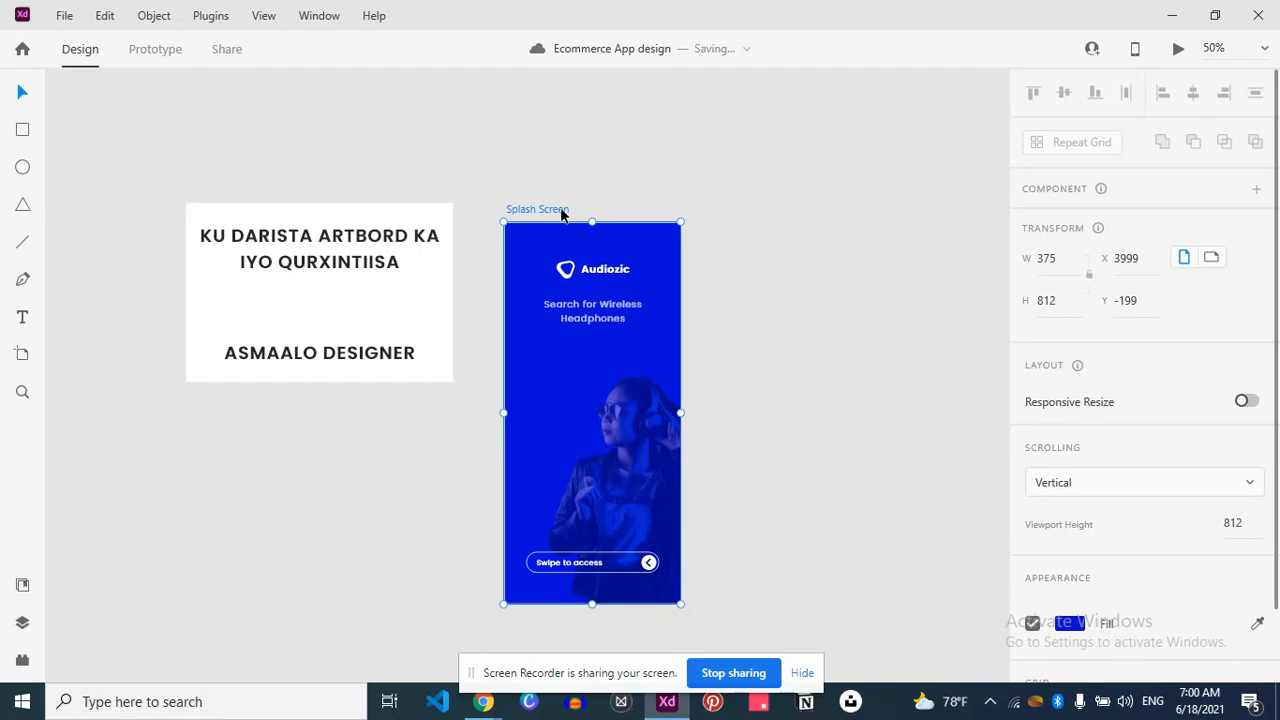
pyautogui.press('a')
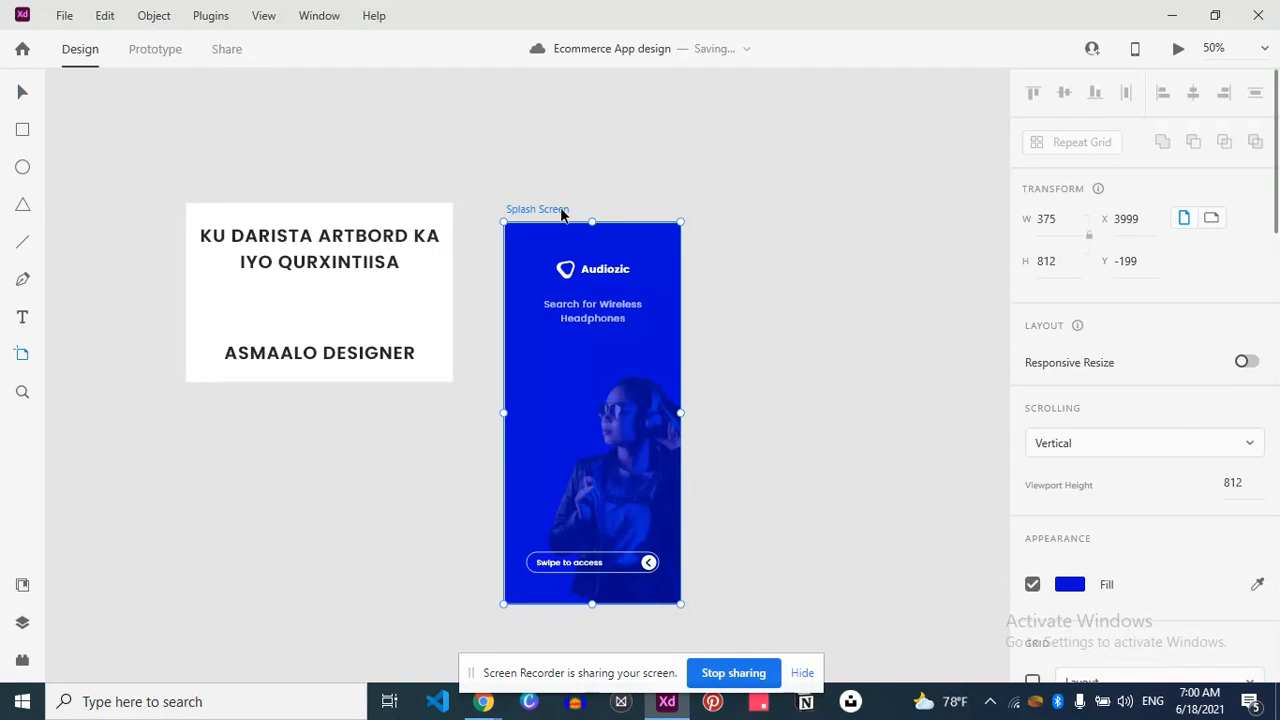
pyautogui.press('Escape')
pyautogui.click(716, 224)
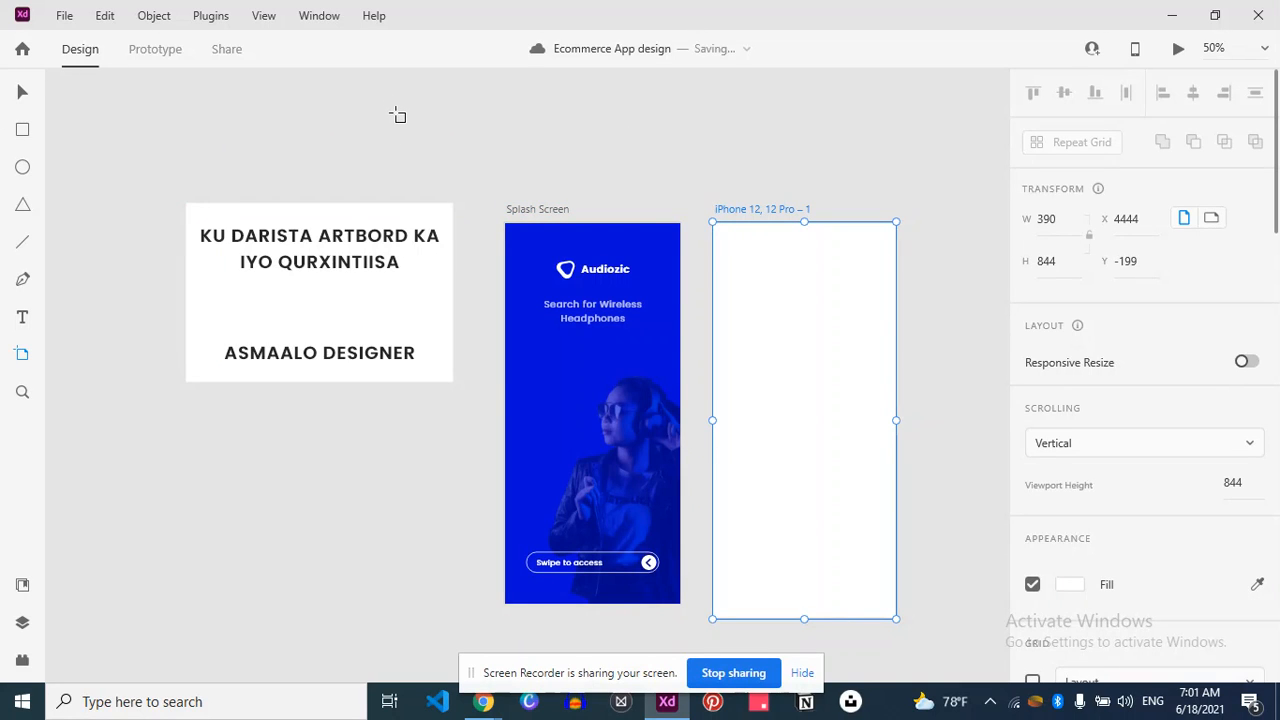
pyautogui.hotkey('ctrl', 'z')
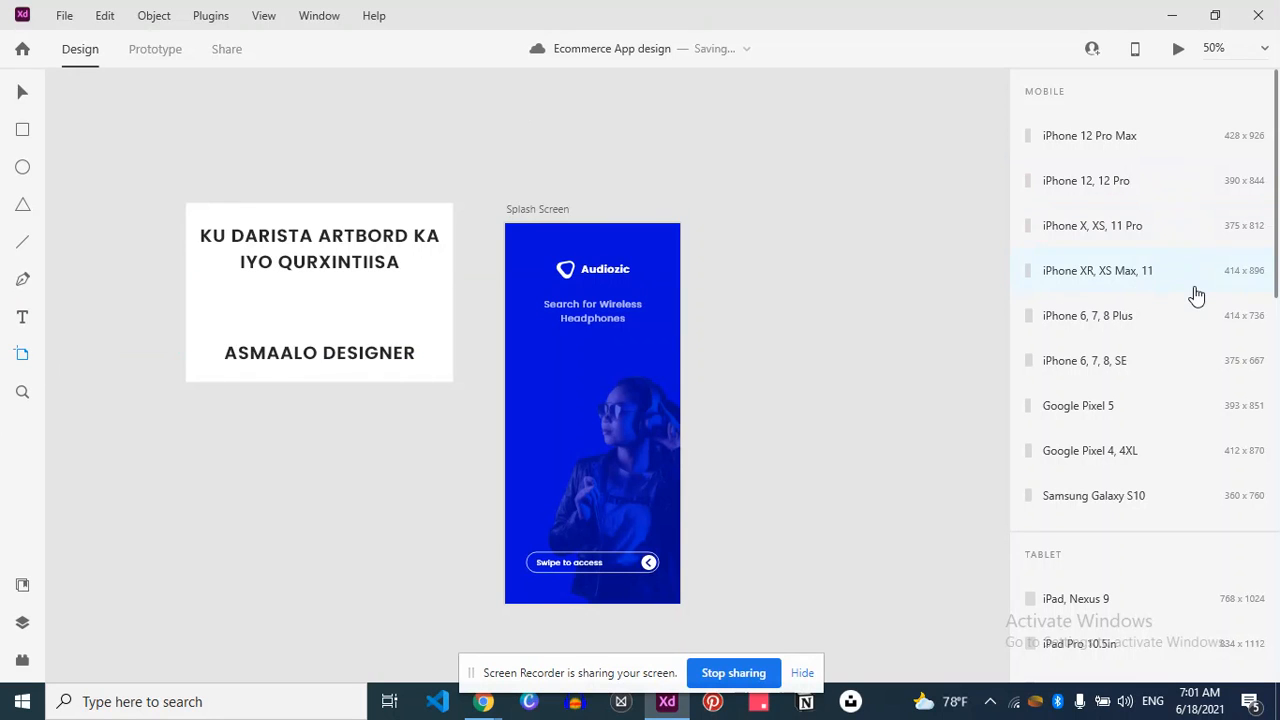
# Review the artboard size presets for mobile, tablet, web/desktop, social media and watch.
pyautogui.scroll(-4, 1195, 292)
pyautogui.scroll(-6, 1196, 295)
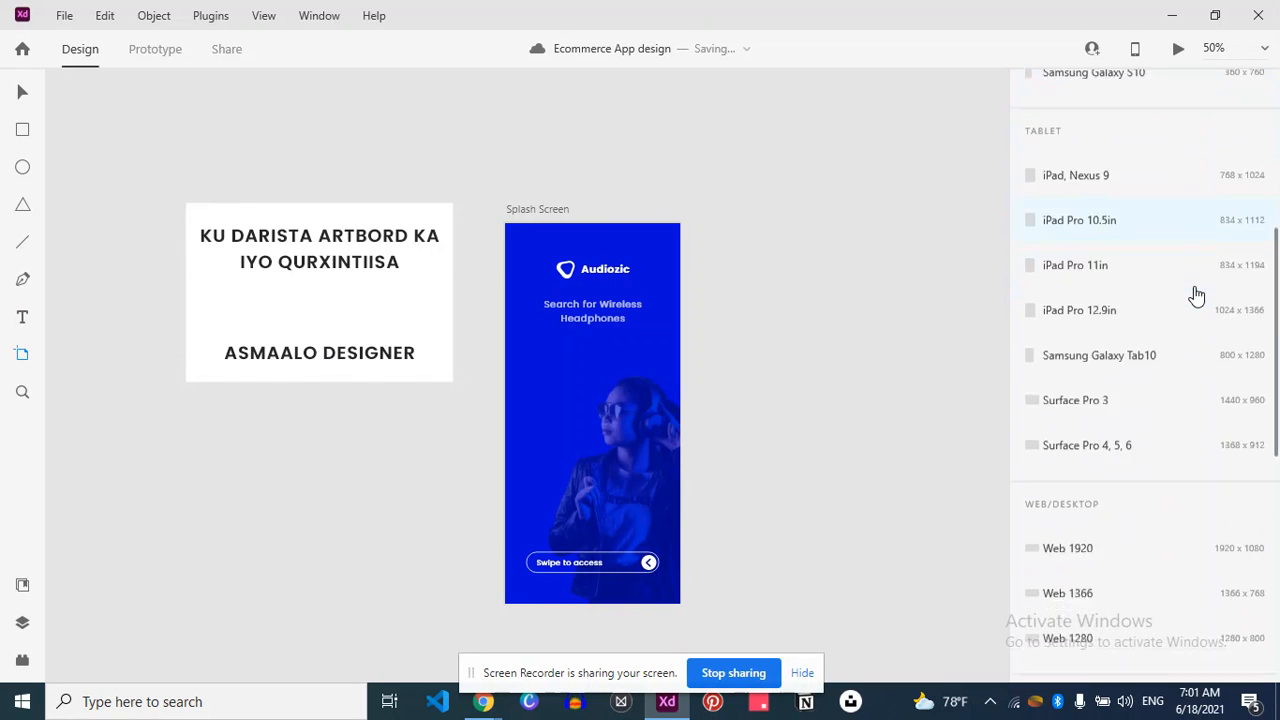
pyautogui.scroll(-1, 1197, 295)
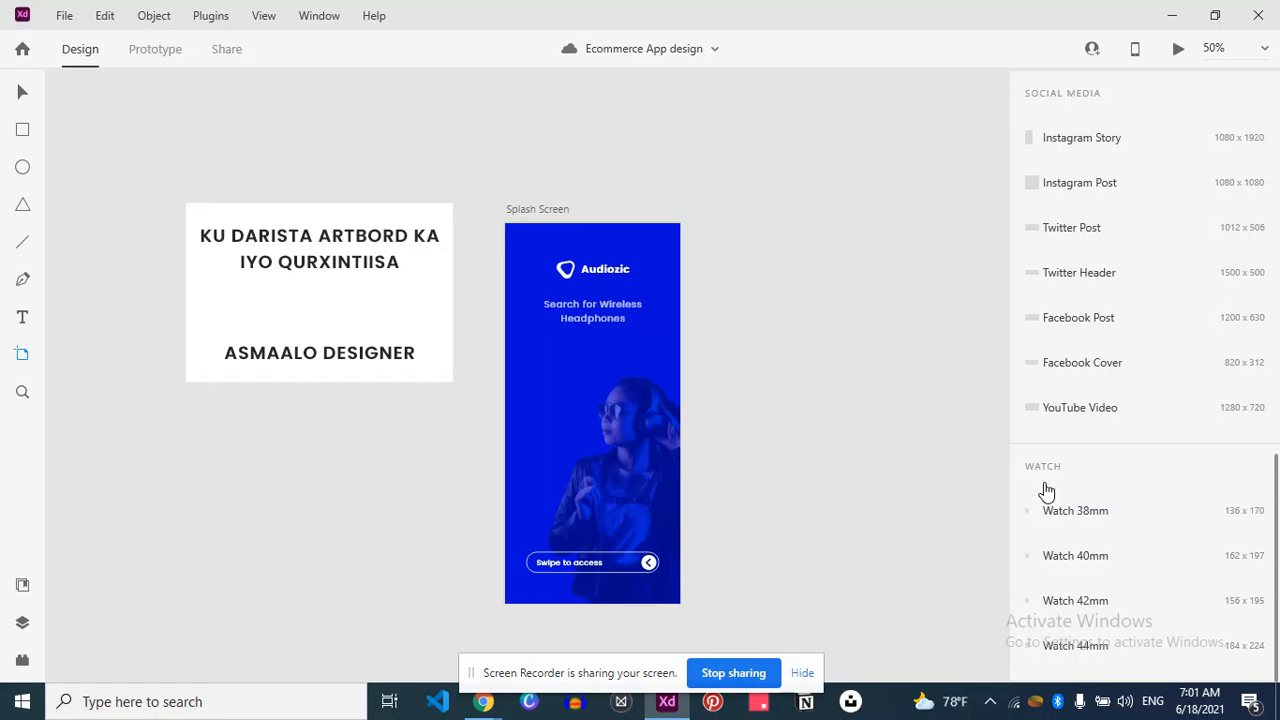
pyautogui.scroll(3, 1047, 490)
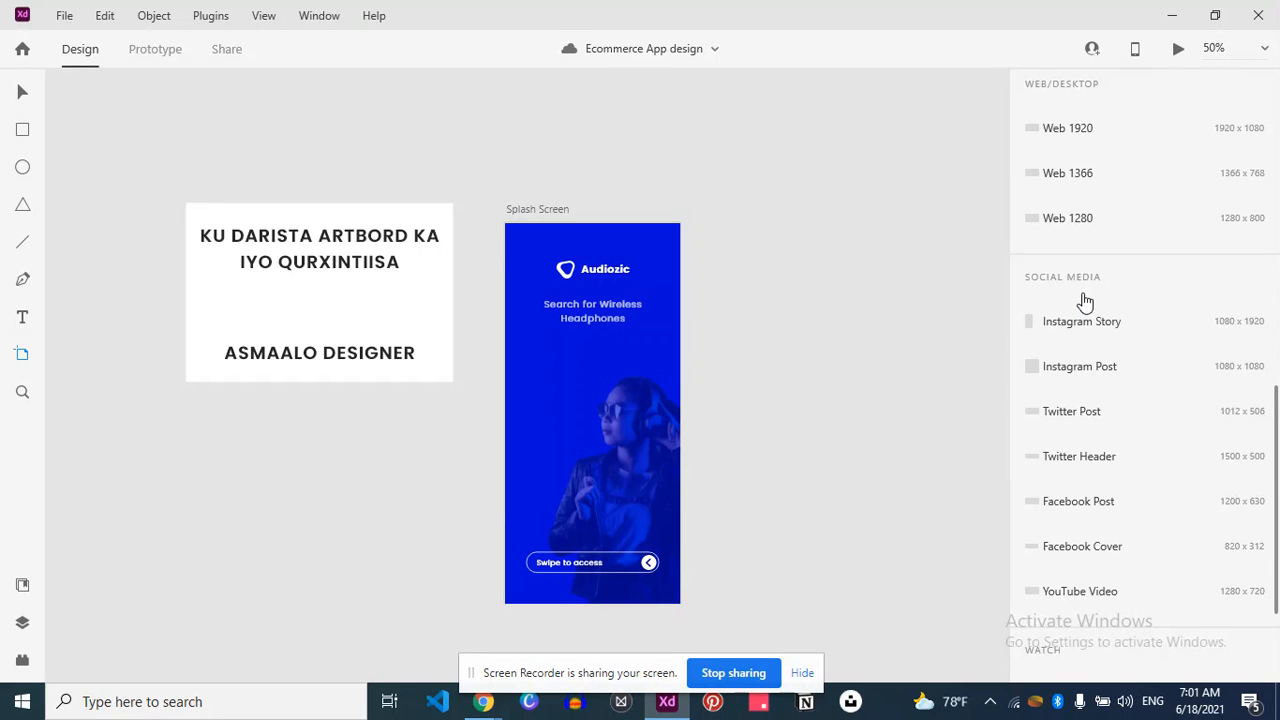
pyautogui.scroll(-2, 1094, 305)
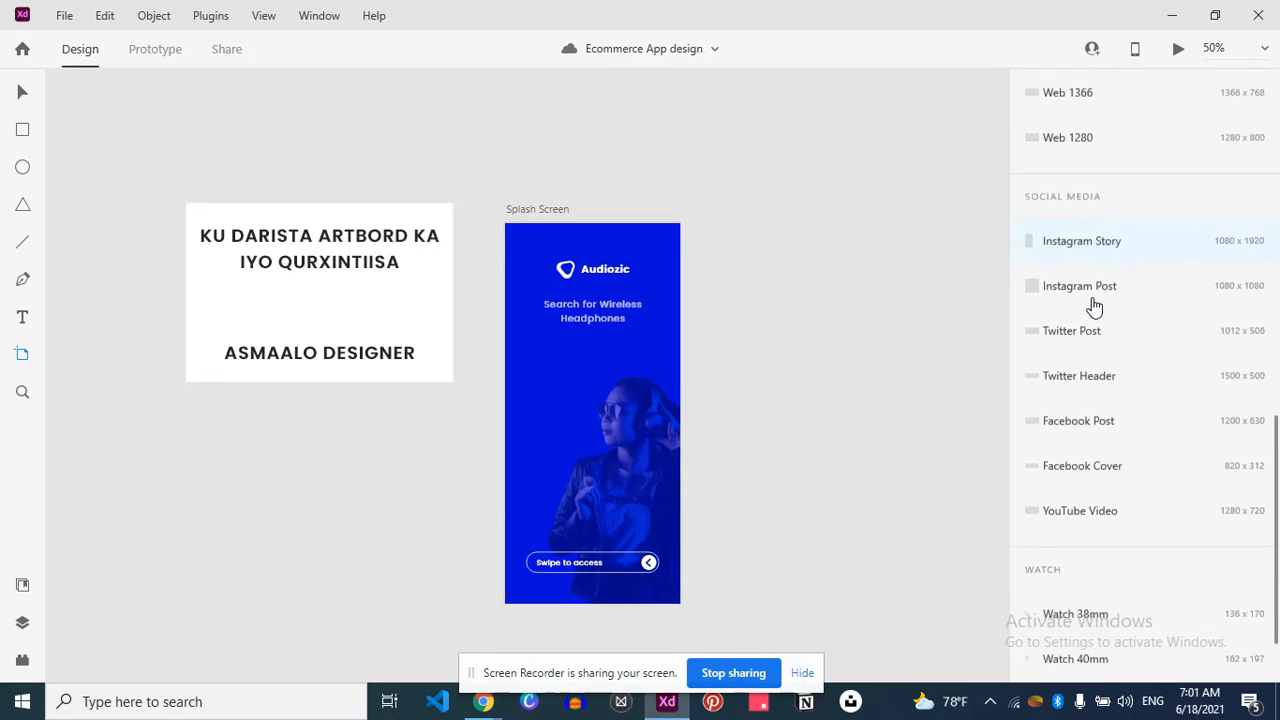
pyautogui.scroll(-2, 1094, 305)
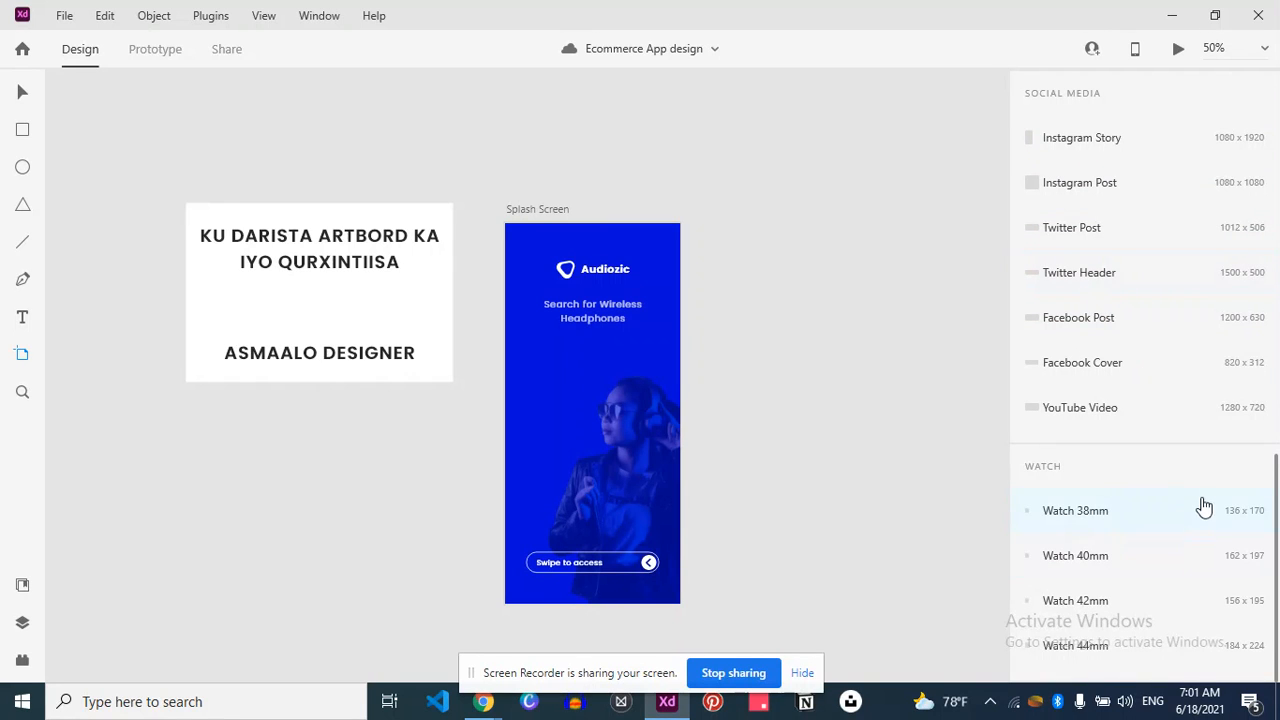
pyautogui.scroll(8, 1205, 477)
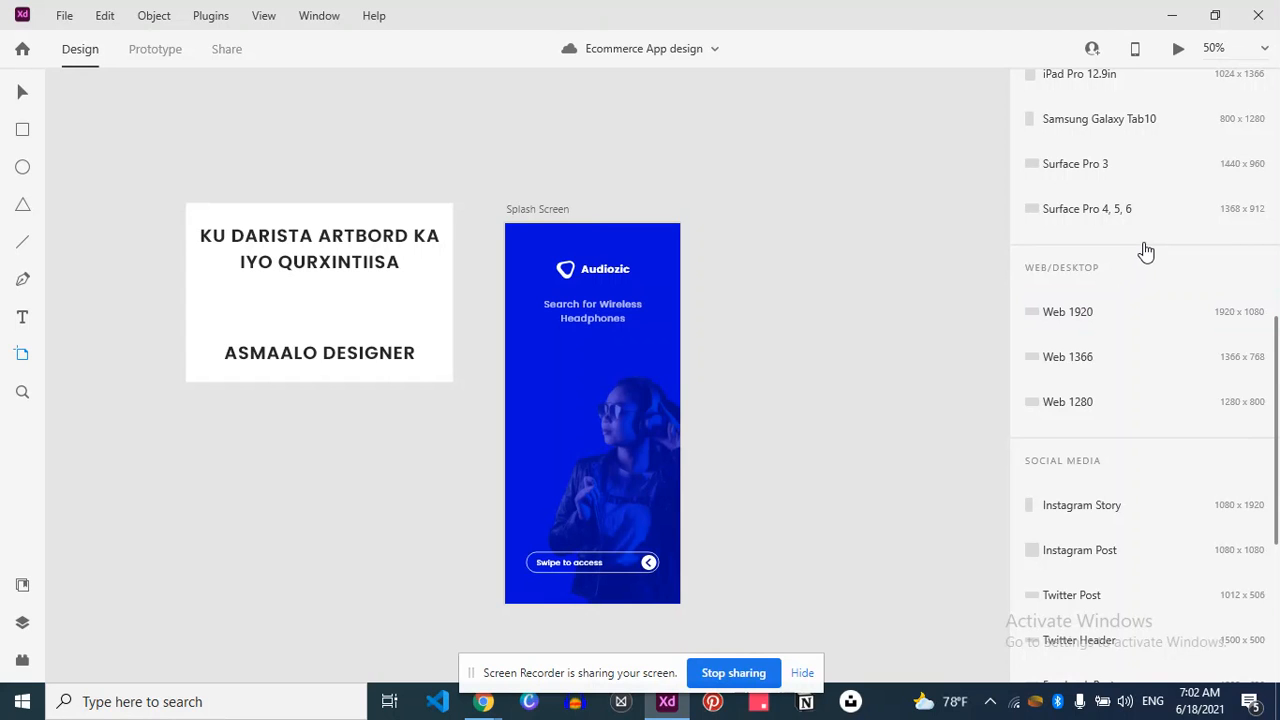
pyautogui.scroll(5, 1145, 255)
pyautogui.scroll(-3, 1146, 250)
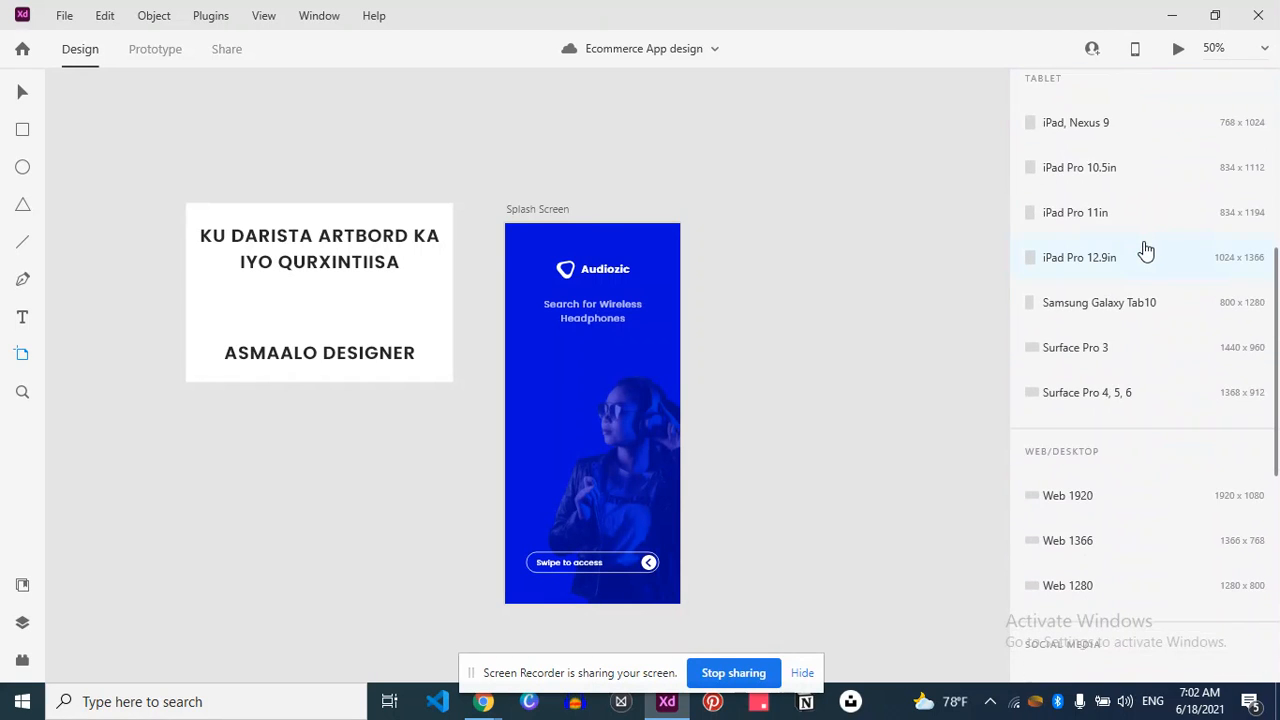
pyautogui.scroll(2, 1146, 250)
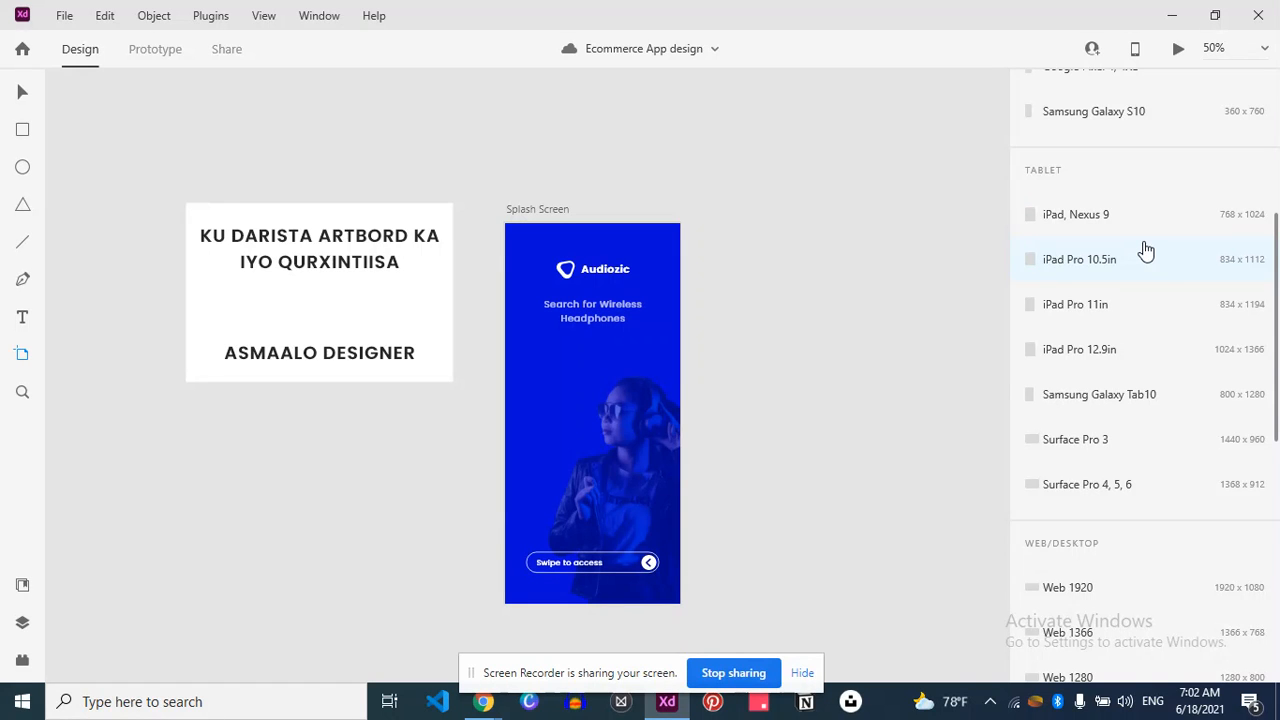
pyautogui.scroll(5, 1146, 250)
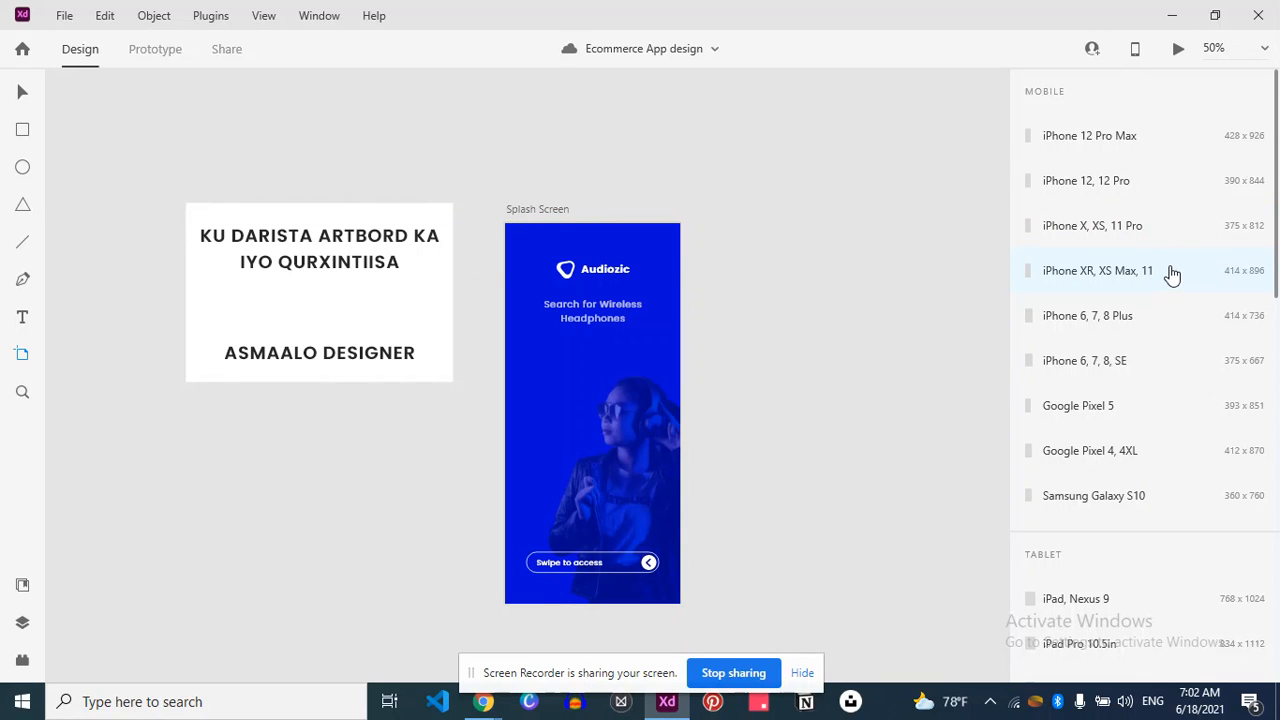
# Add an iPhone 12 Pro Max artboard of 428 x 926 beside the Splash Screen, and delete that new artboard.
pyautogui.click(1125, 140)
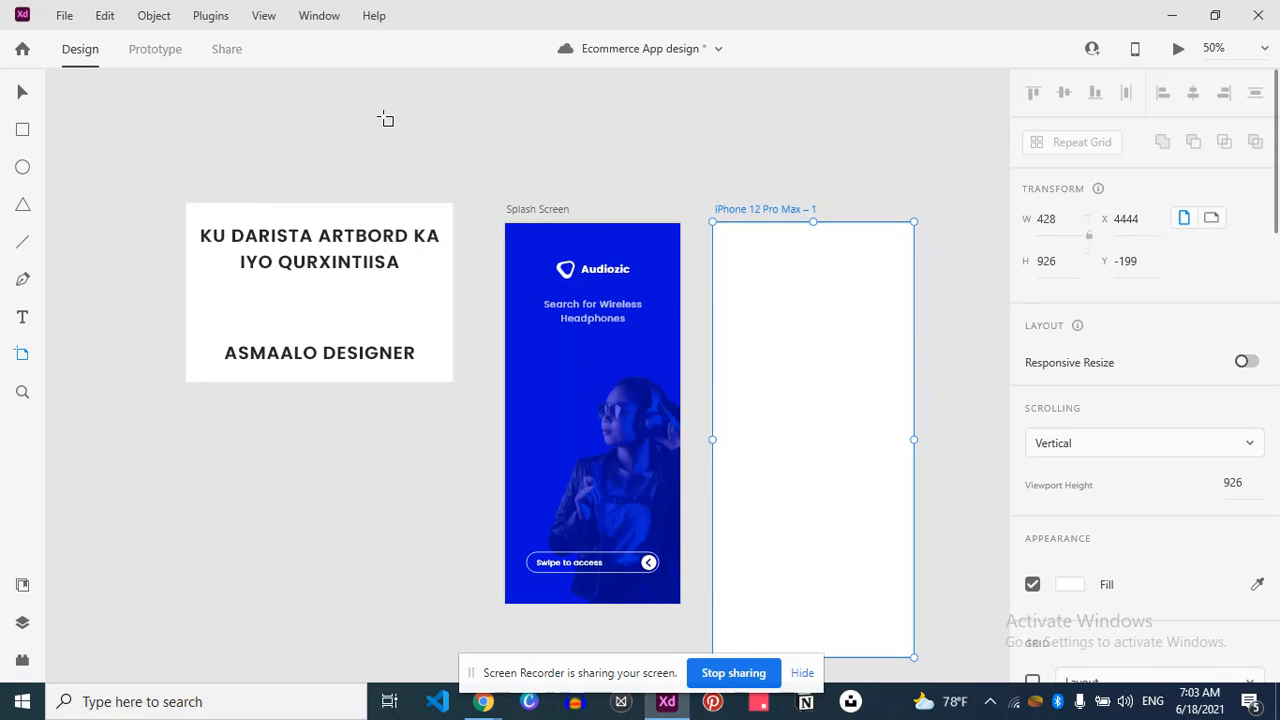
pyautogui.click(26, 95)
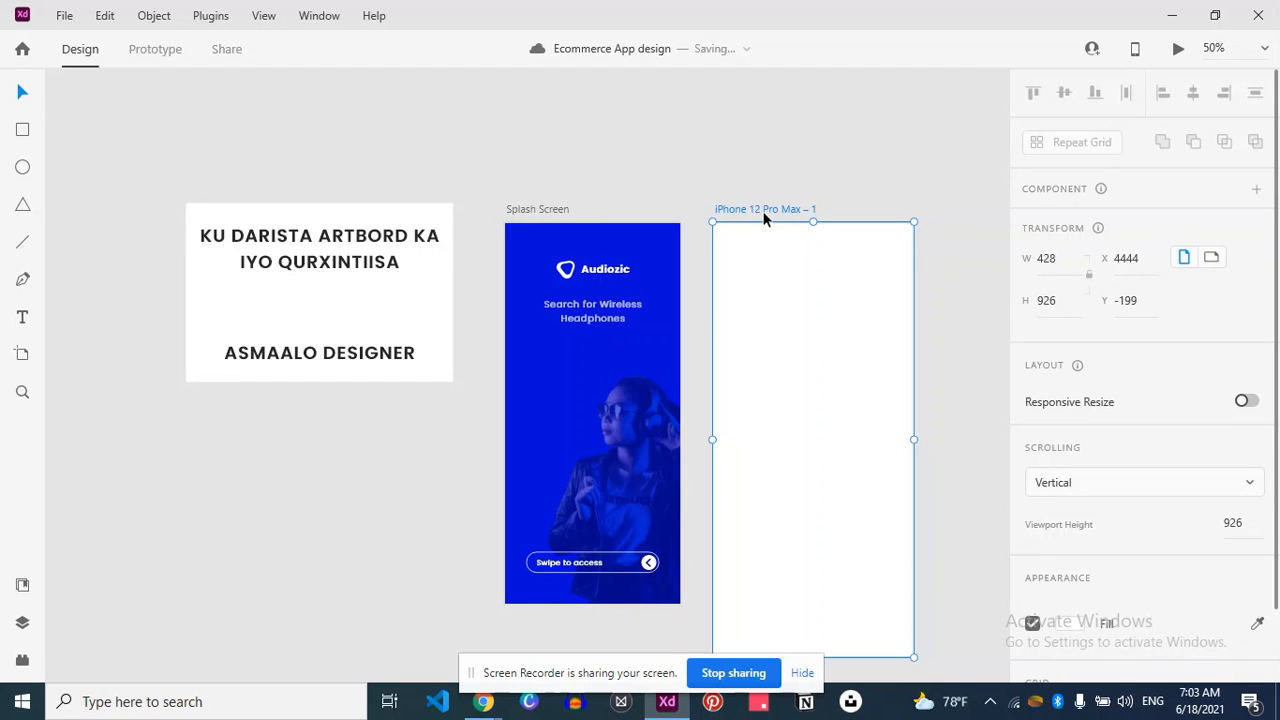
pyautogui.scroll(1, 764, 208)
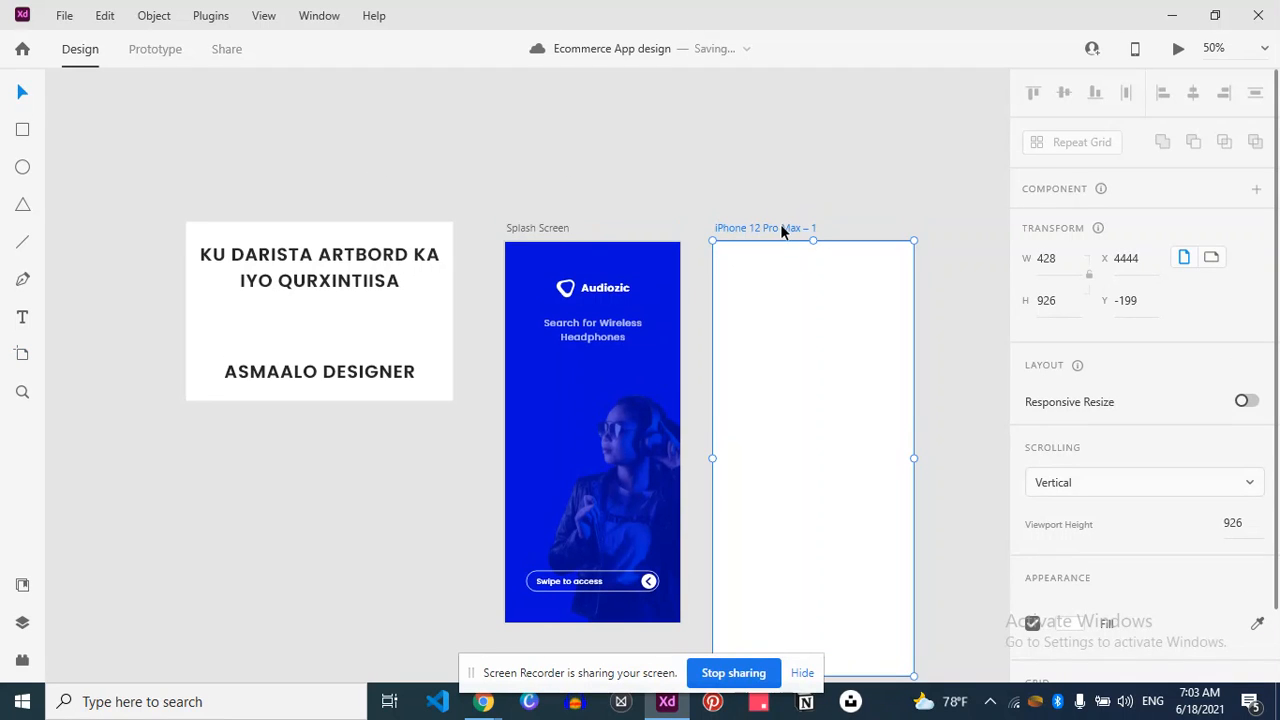
pyautogui.press('Delete')
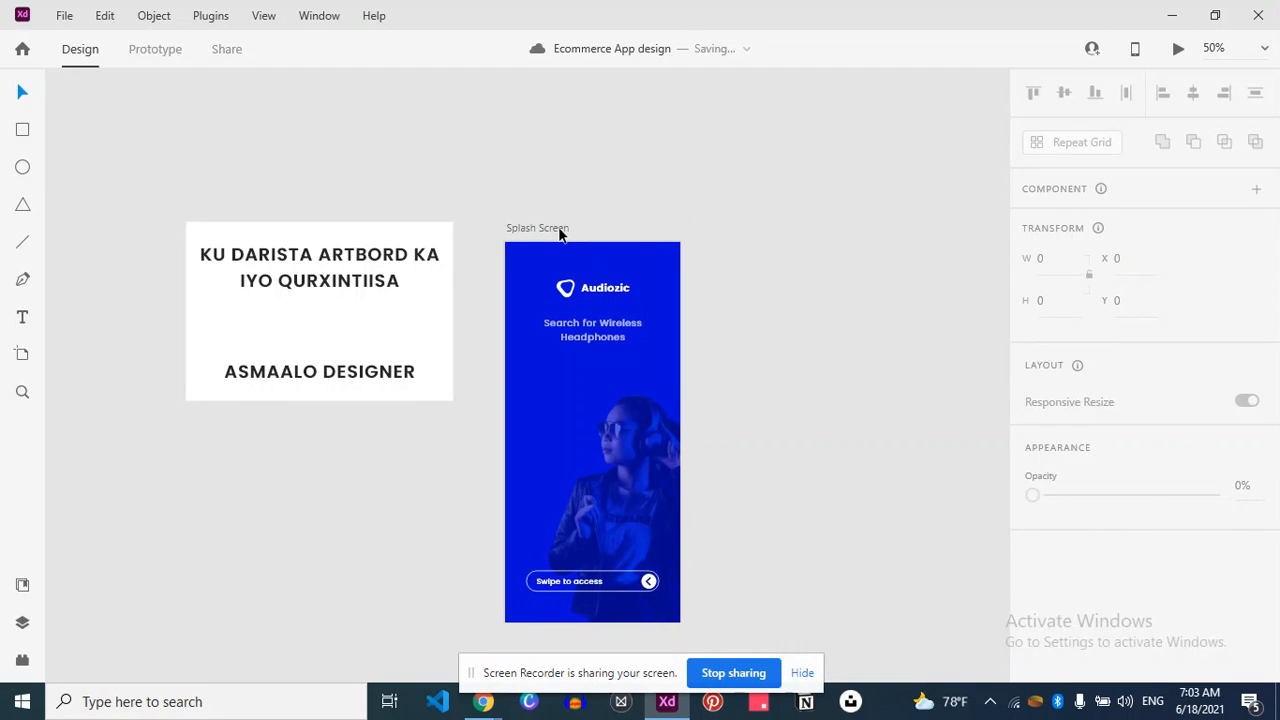
pyautogui.scroll(-1, 560, 232)
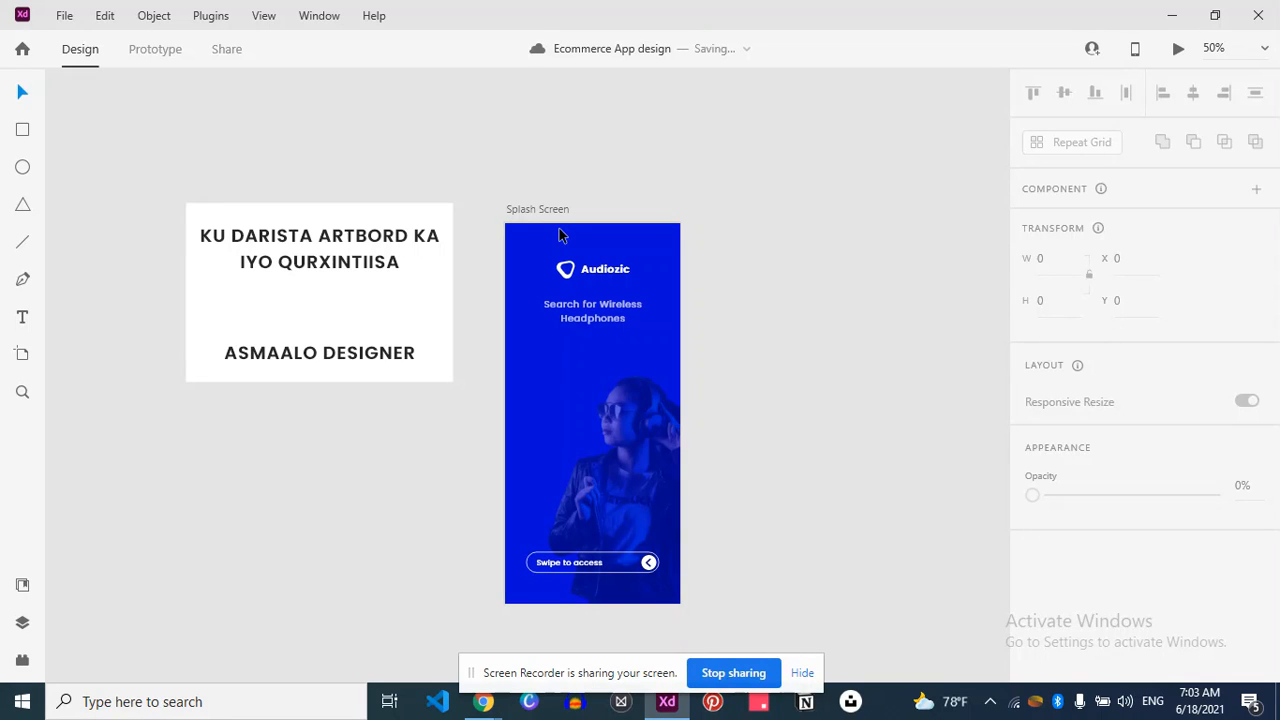
# Duplicate the Splash Screen artboard and place the copy to its right, aligned with the original, at about X 4485.
pyautogui.click(549, 212)
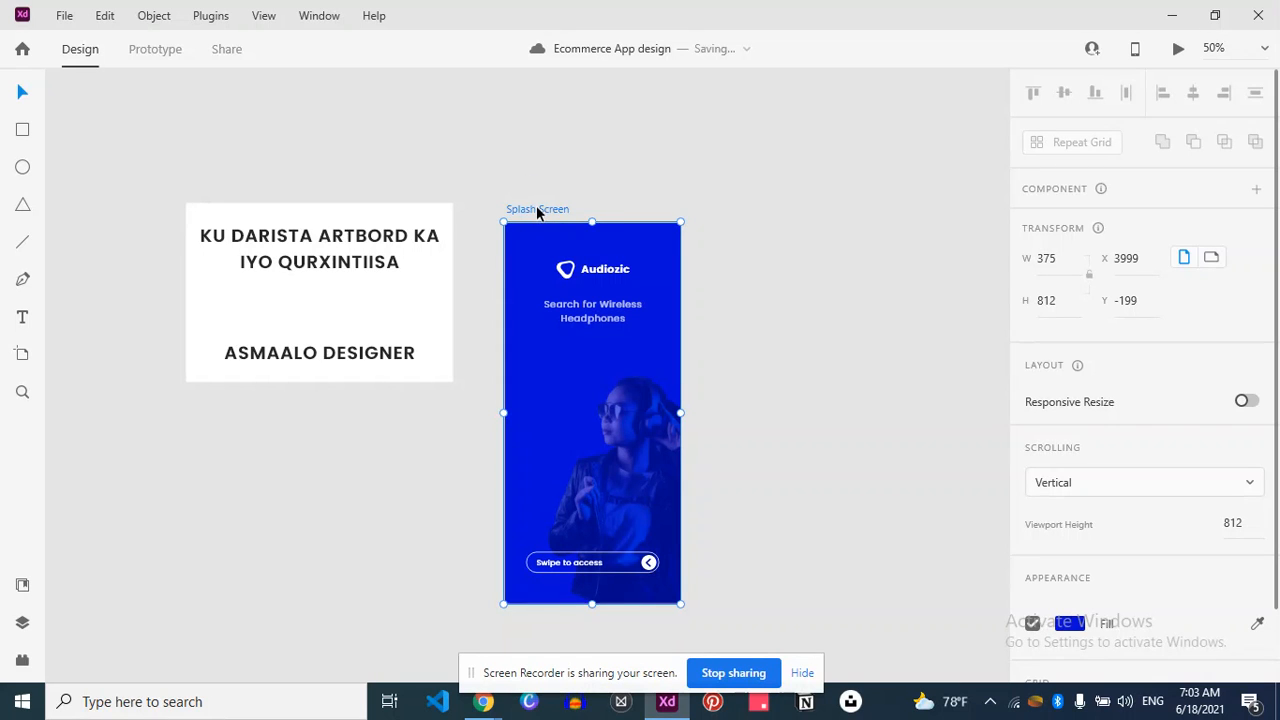
pyautogui.moveTo(537, 212); pyautogui.dragTo(766, 214)
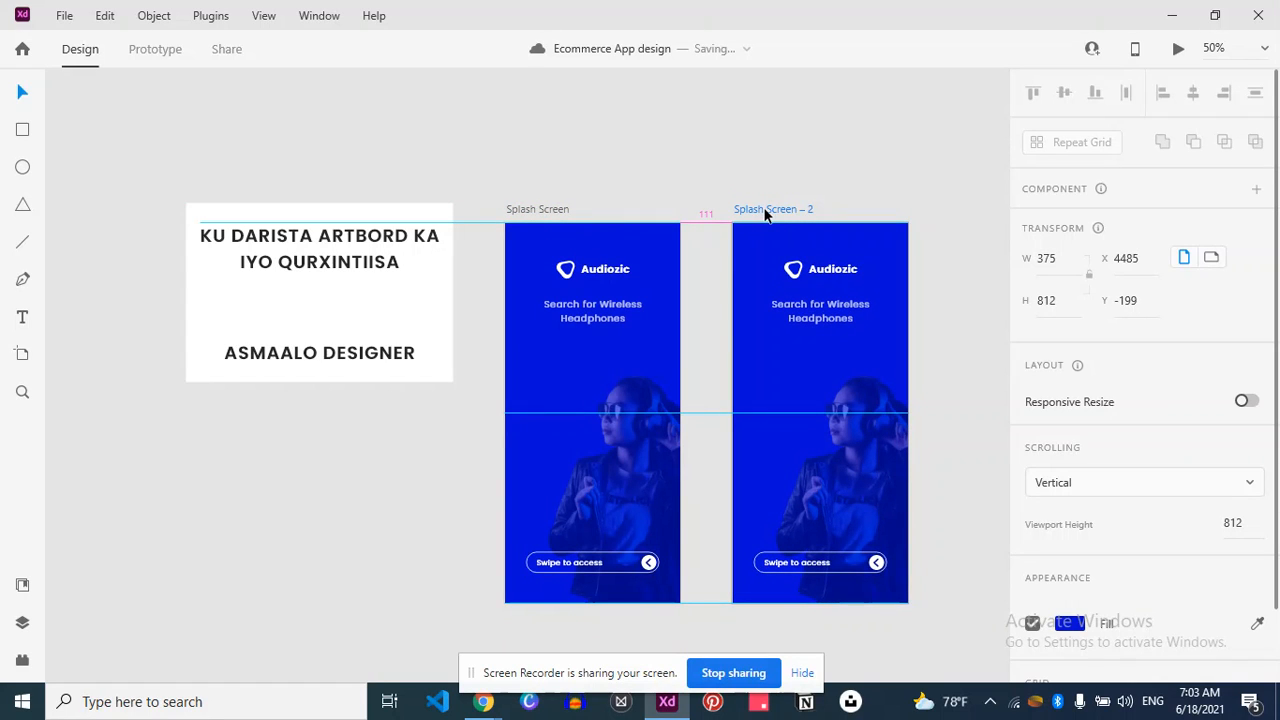
pyautogui.moveTo(766, 213); pyautogui.dragTo(766, 214)
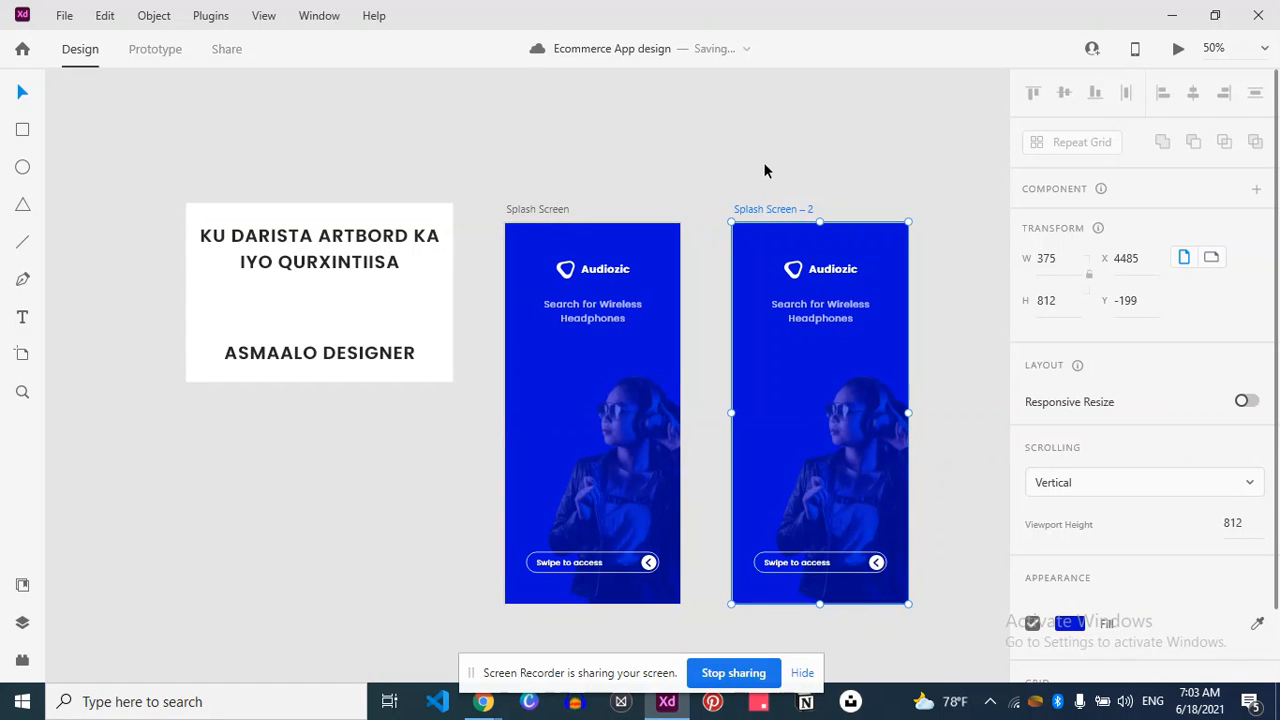
pyautogui.click(765, 171)
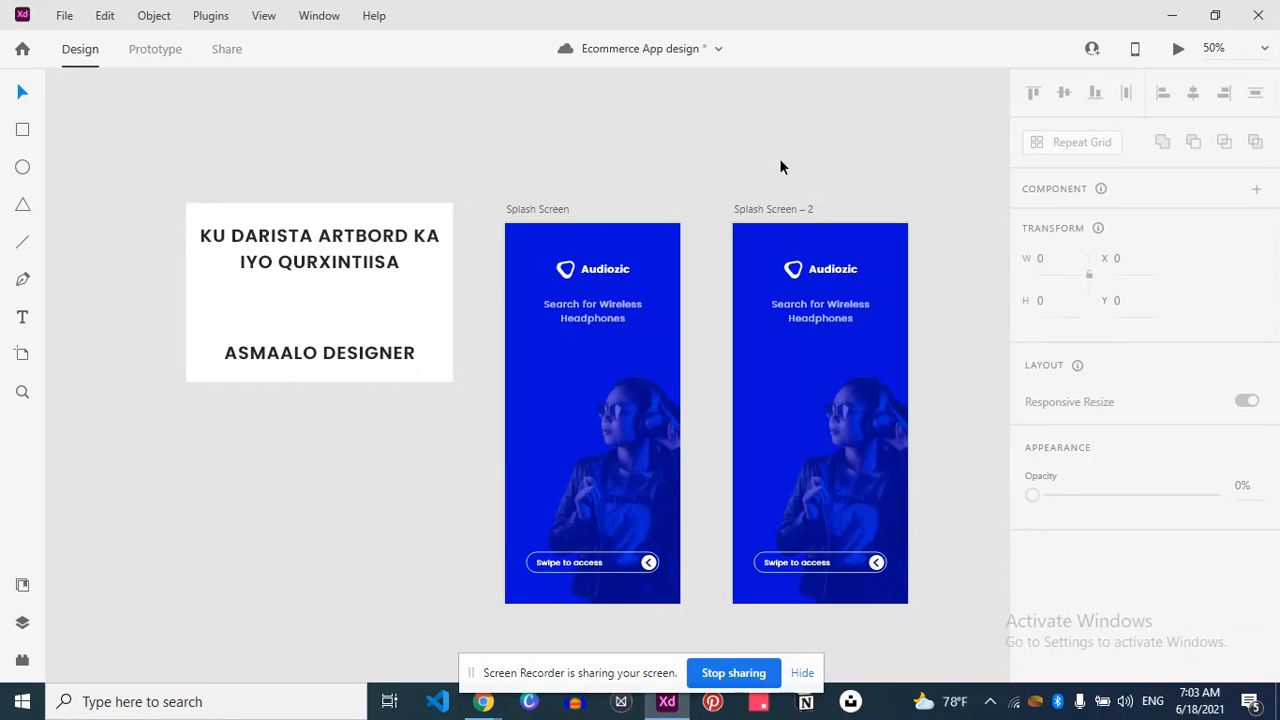
# Delete the duplicated Splash Screen artboard and save the document.
pyautogui.click(790, 209)
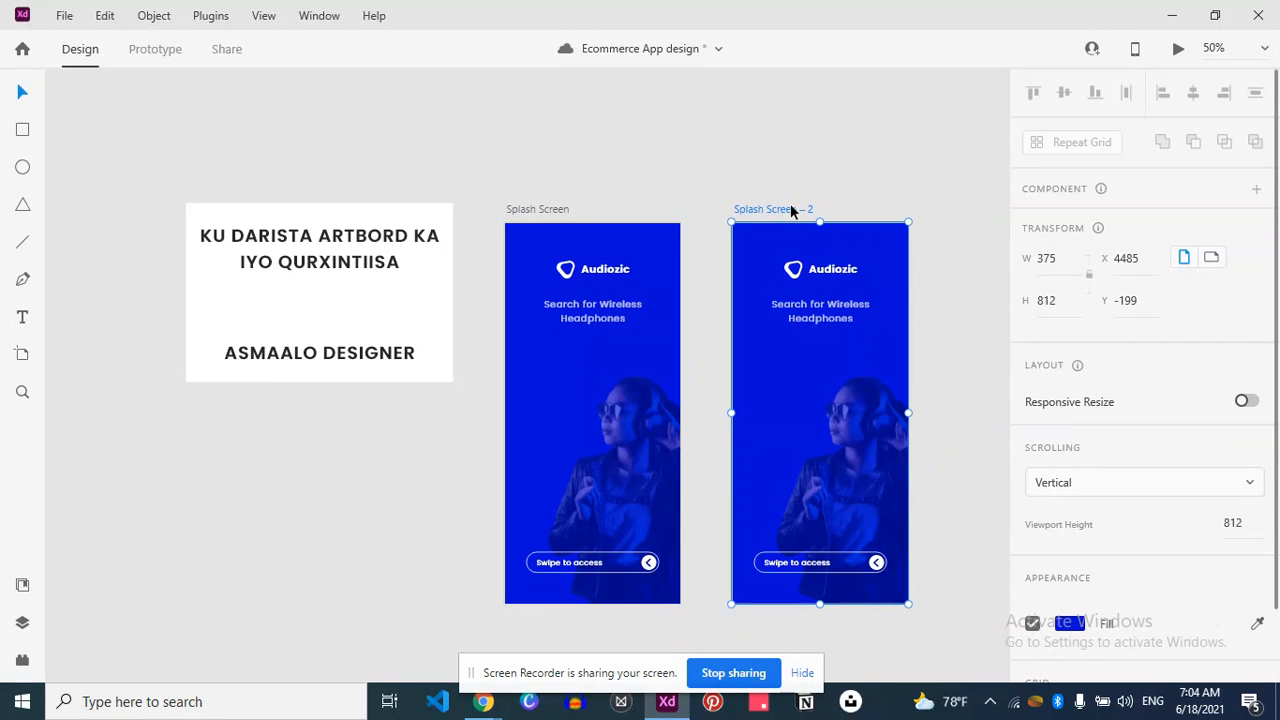
pyautogui.press('Delete')
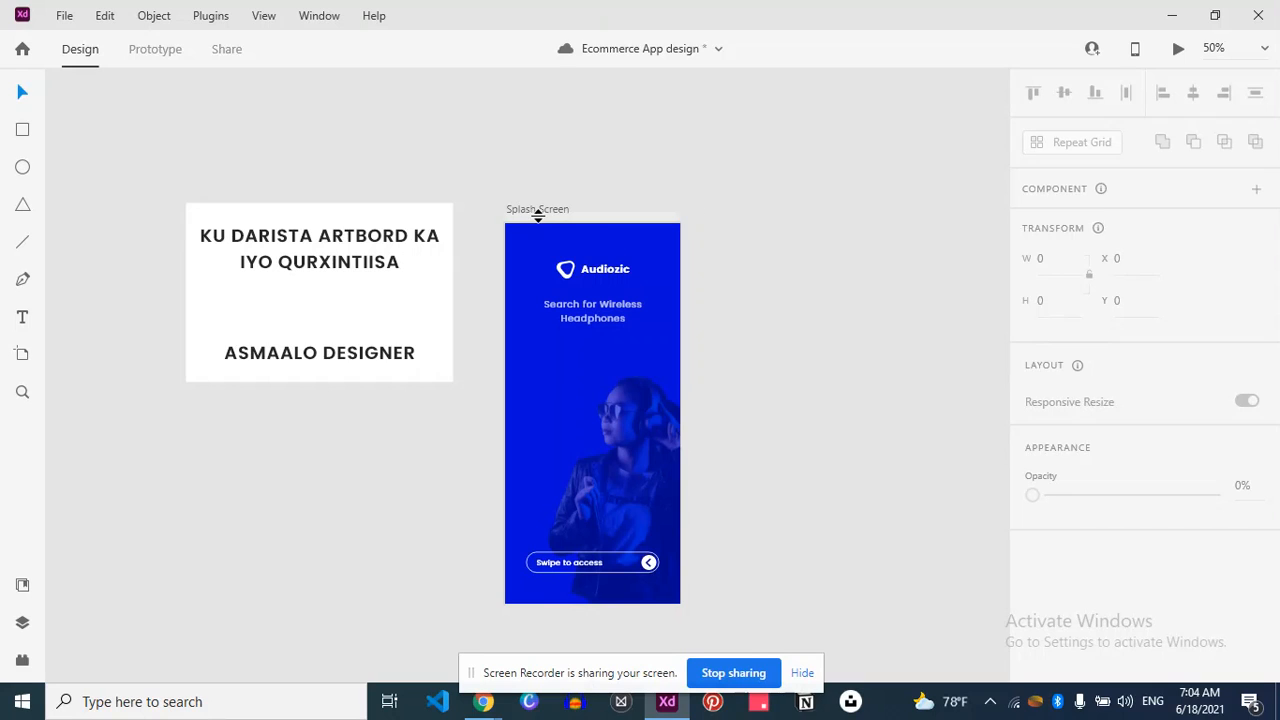
pyautogui.hotkey('ctrl', 's')
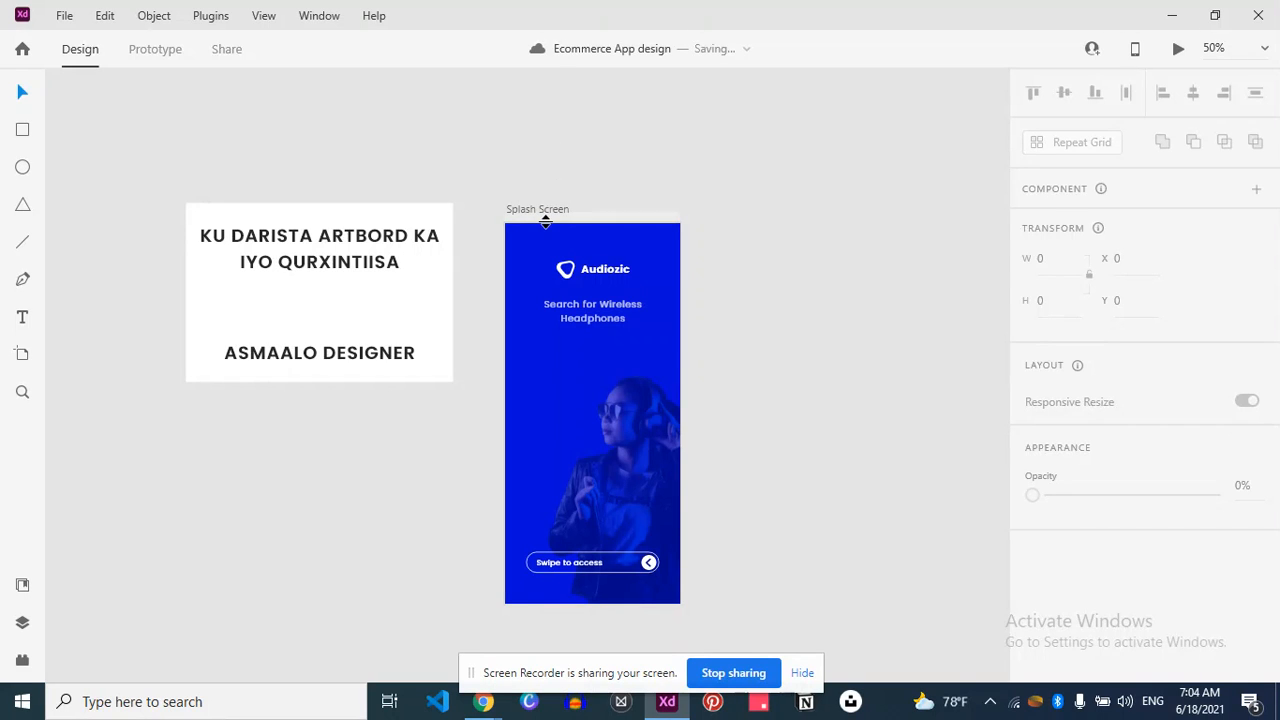
# Add a blank iPhone 12 Pro Max artboard of 428 x 926 to the right of the Splash Screen artboard.
pyautogui.click(538, 211)
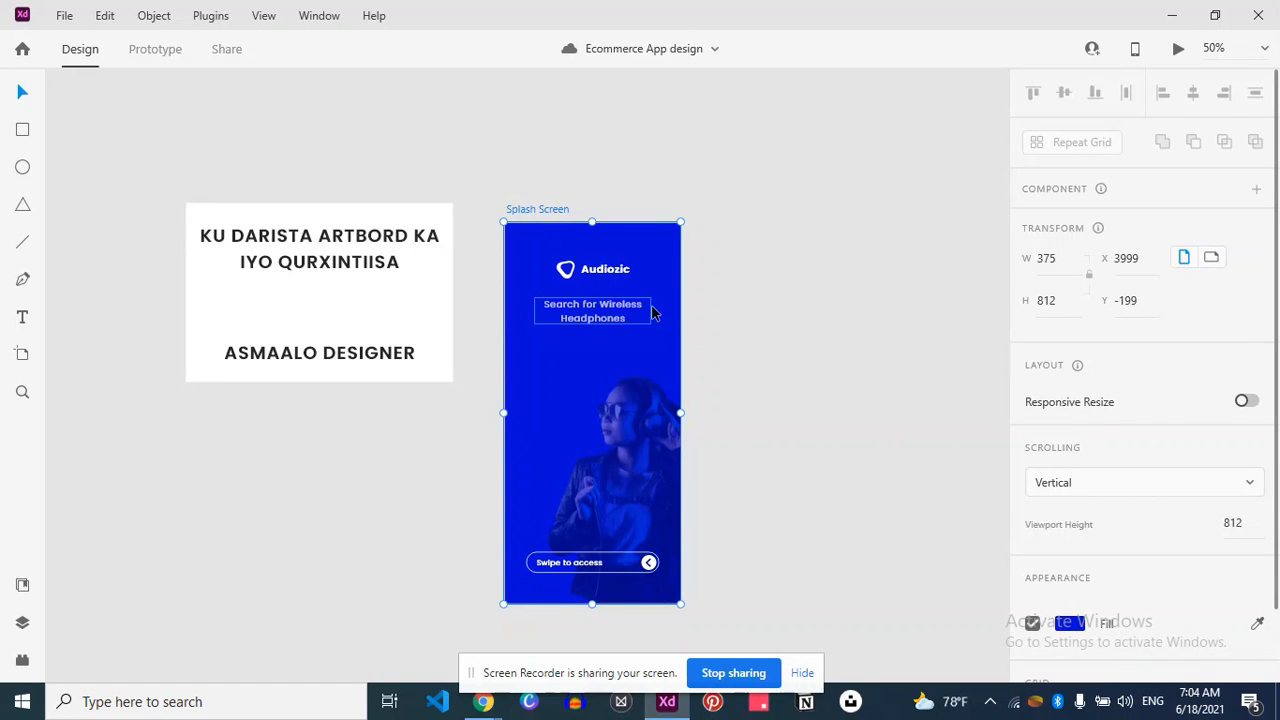
pyautogui.press('a')
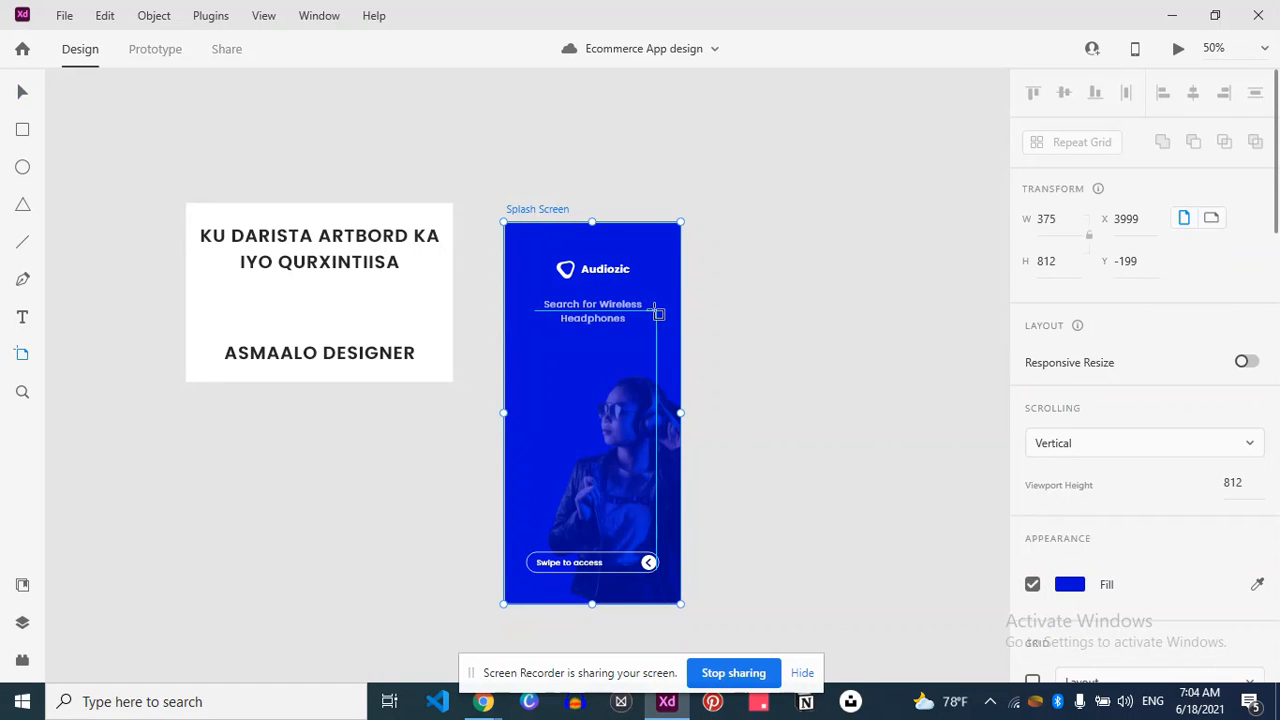
pyautogui.click(732, 222)
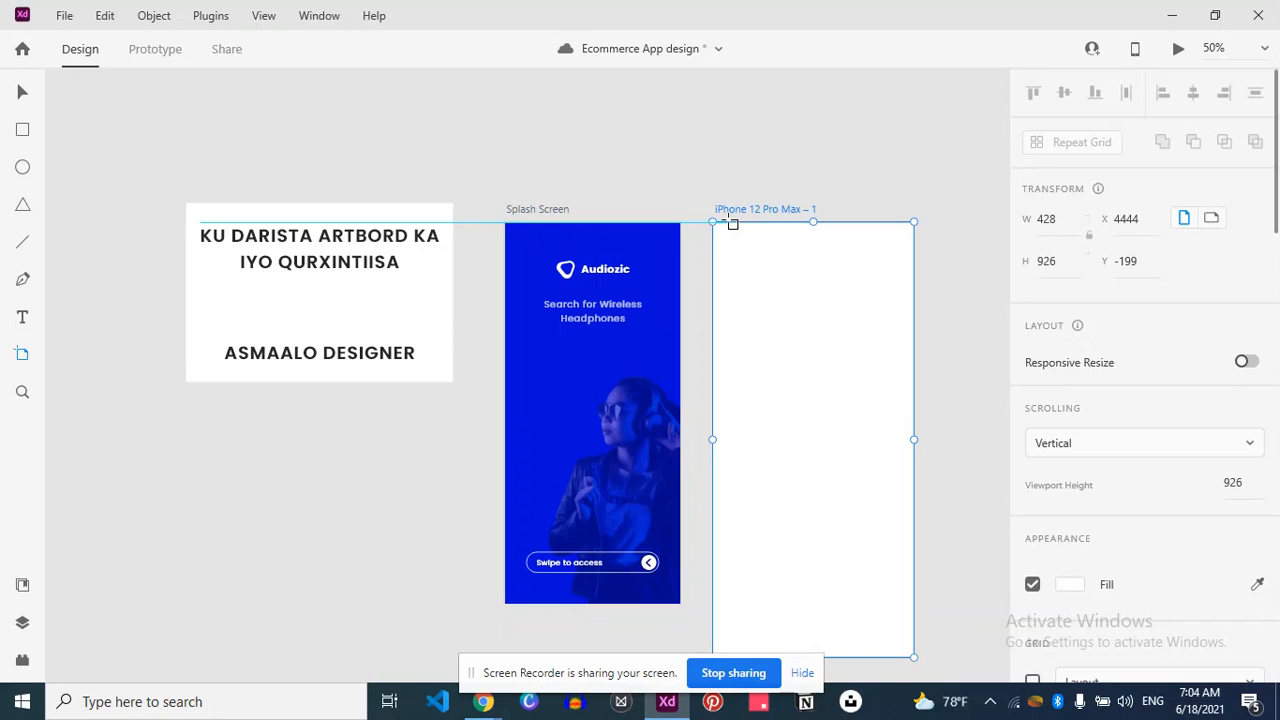
pyautogui.click(6, 102)
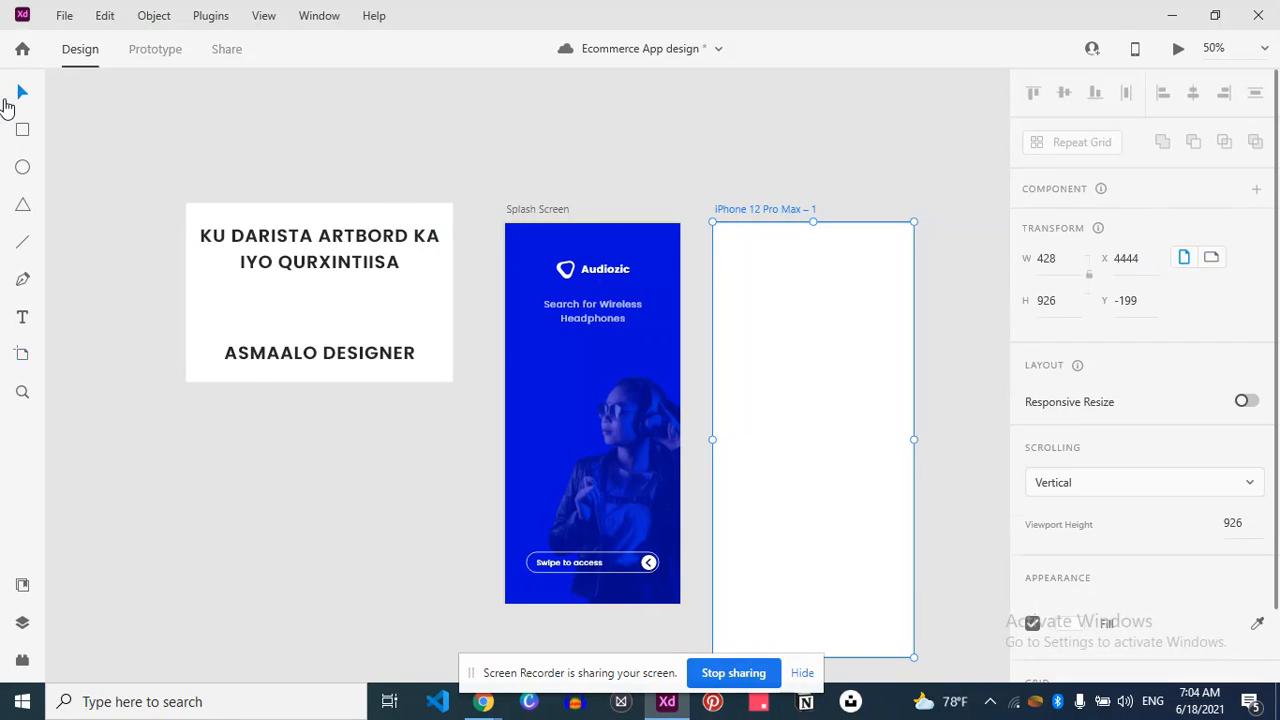
# Deselect the new blank artboard and save the document.
pyautogui.click(972, 172)
pyautogui.scroll(-2, 975, 171)
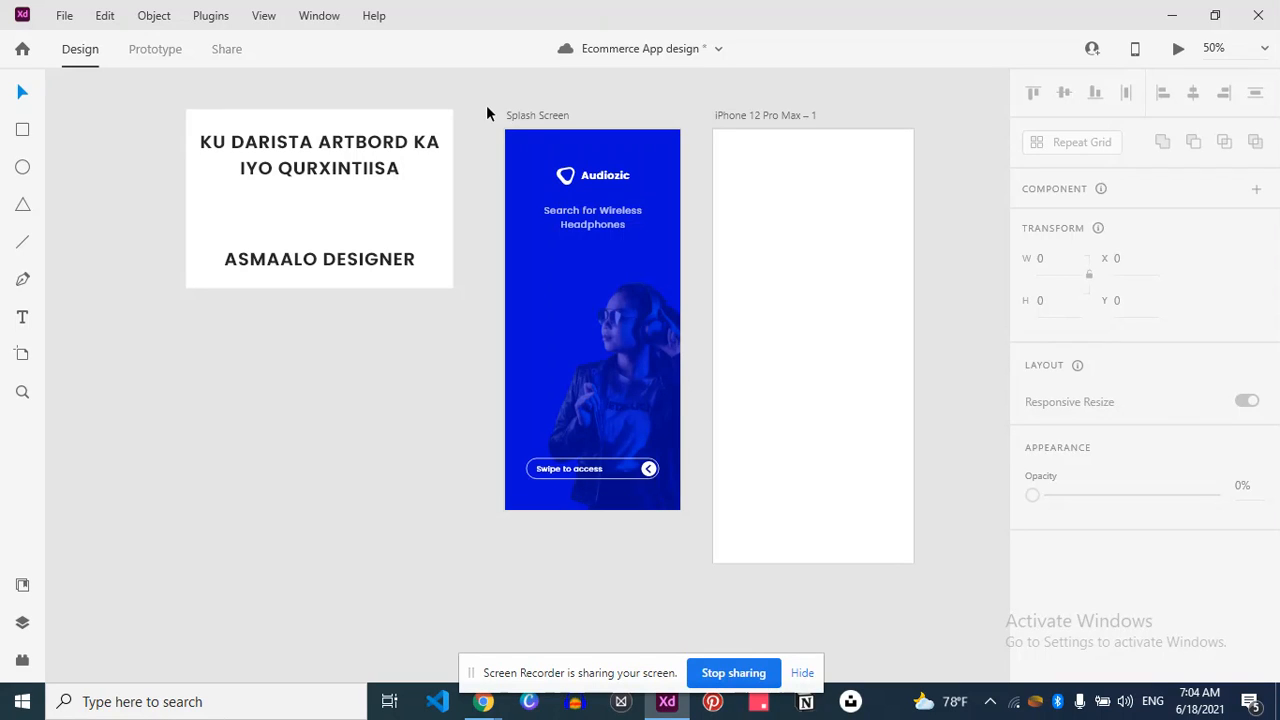
pyautogui.hotkey('ctrl', 's')
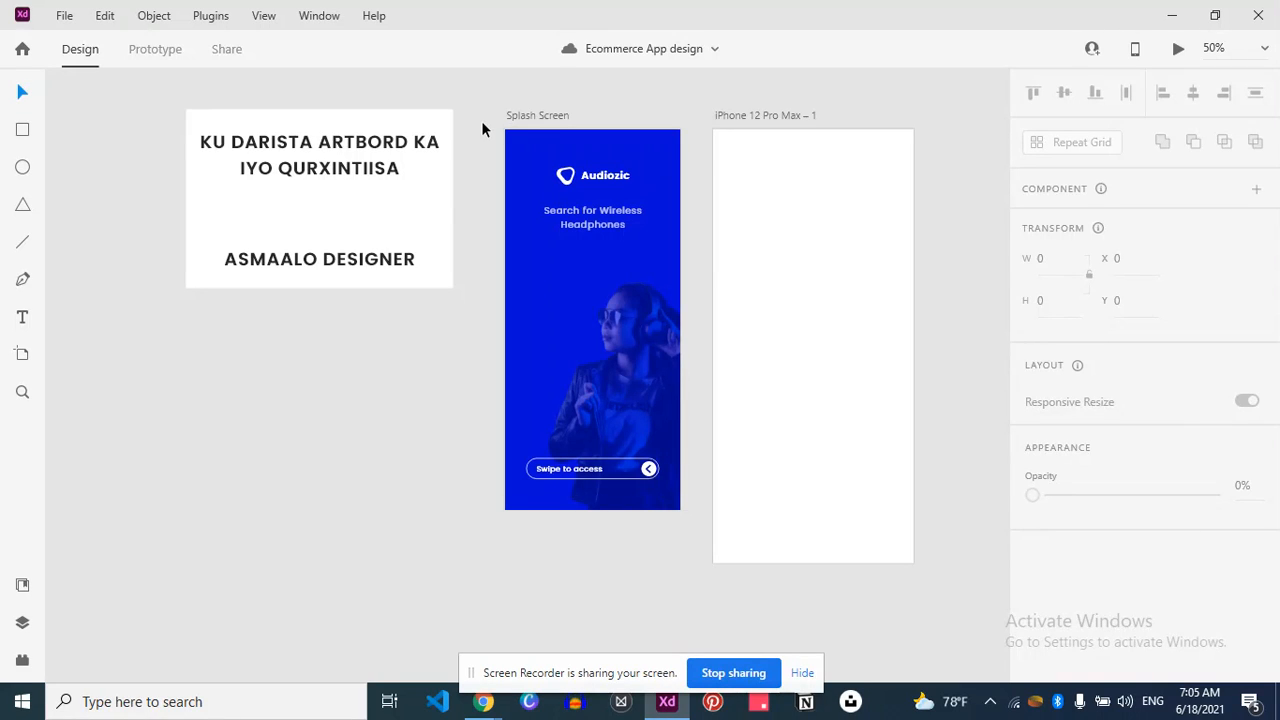
# Nudge the Splash Screen artboard to X 4001, Y -183, and paste a copy of it to the right of the blank artboard.
pyautogui.moveTo(529, 117); pyautogui.dragTo(531, 127)
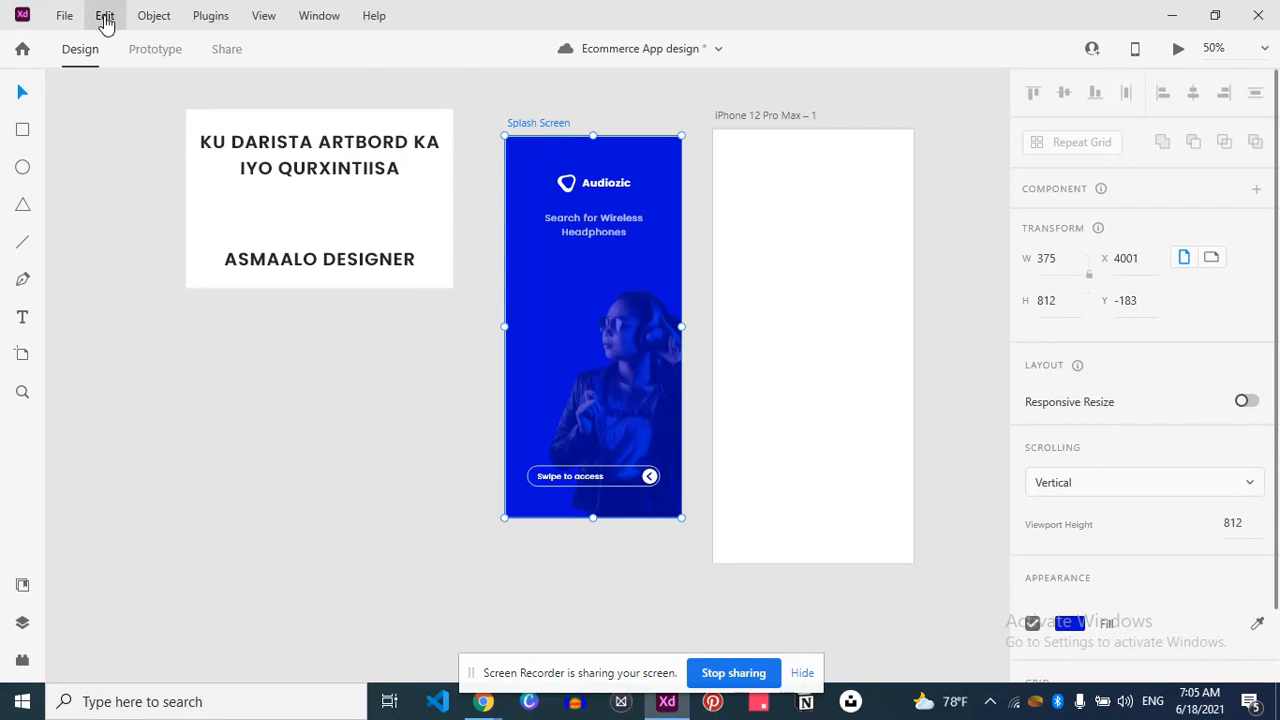
pyautogui.click(105, 20)
pyautogui.click(127, 131)
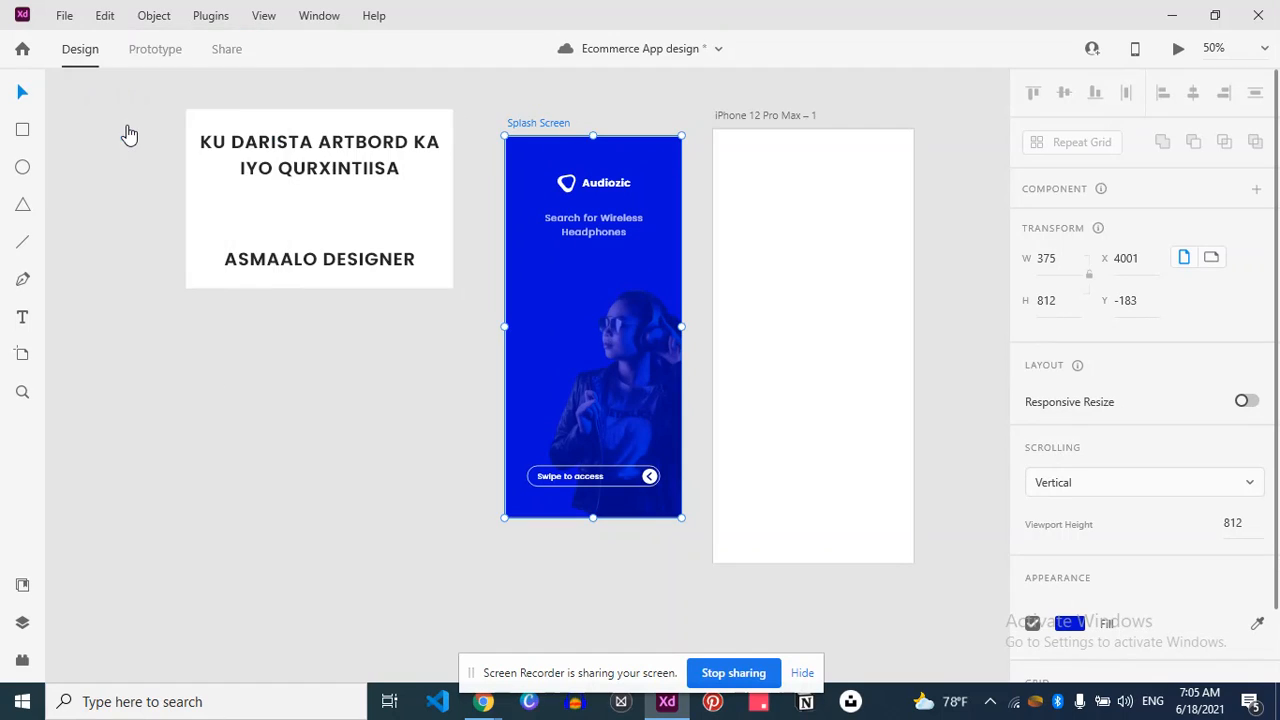
pyautogui.click(766, 172)
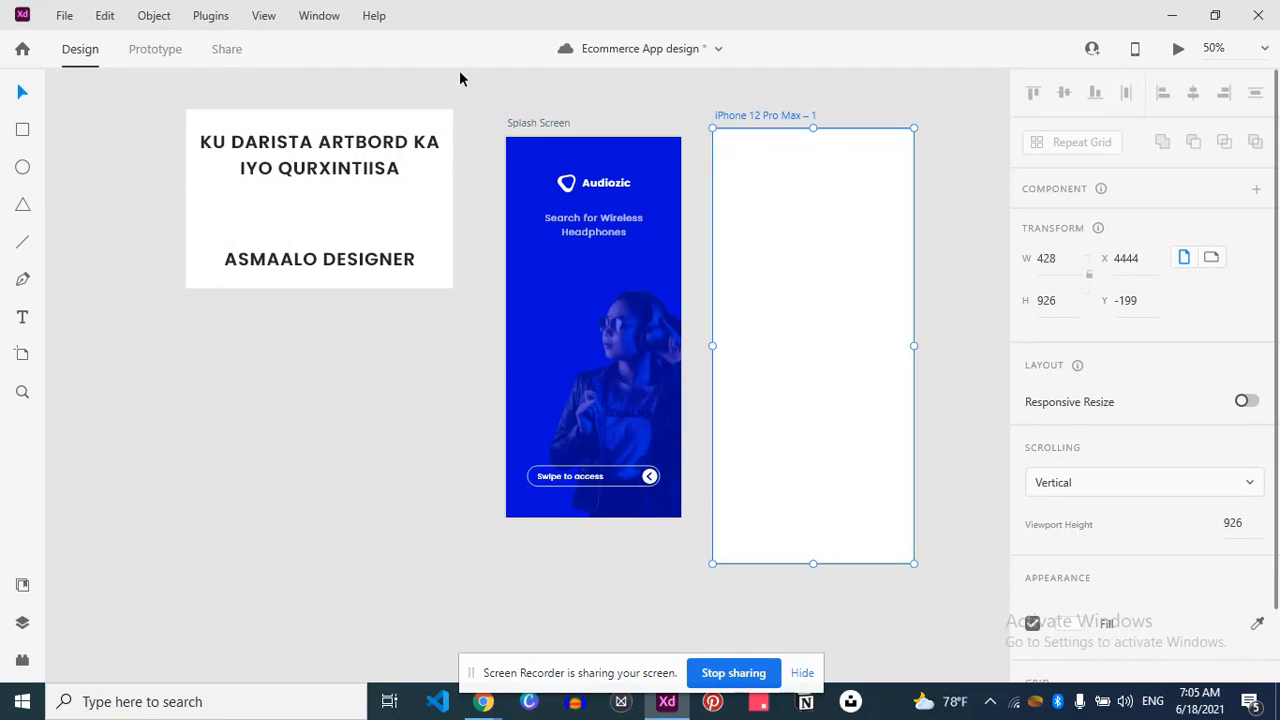
pyautogui.click(104, 18)
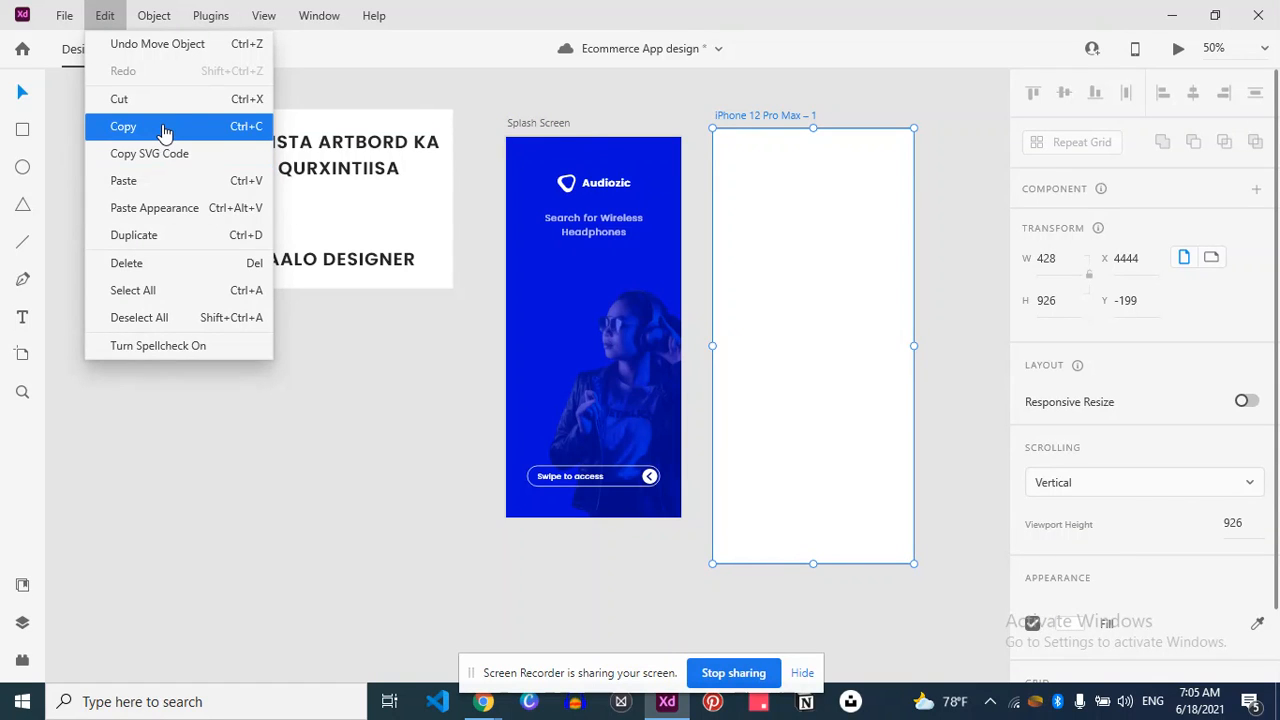
pyautogui.click(209, 181)
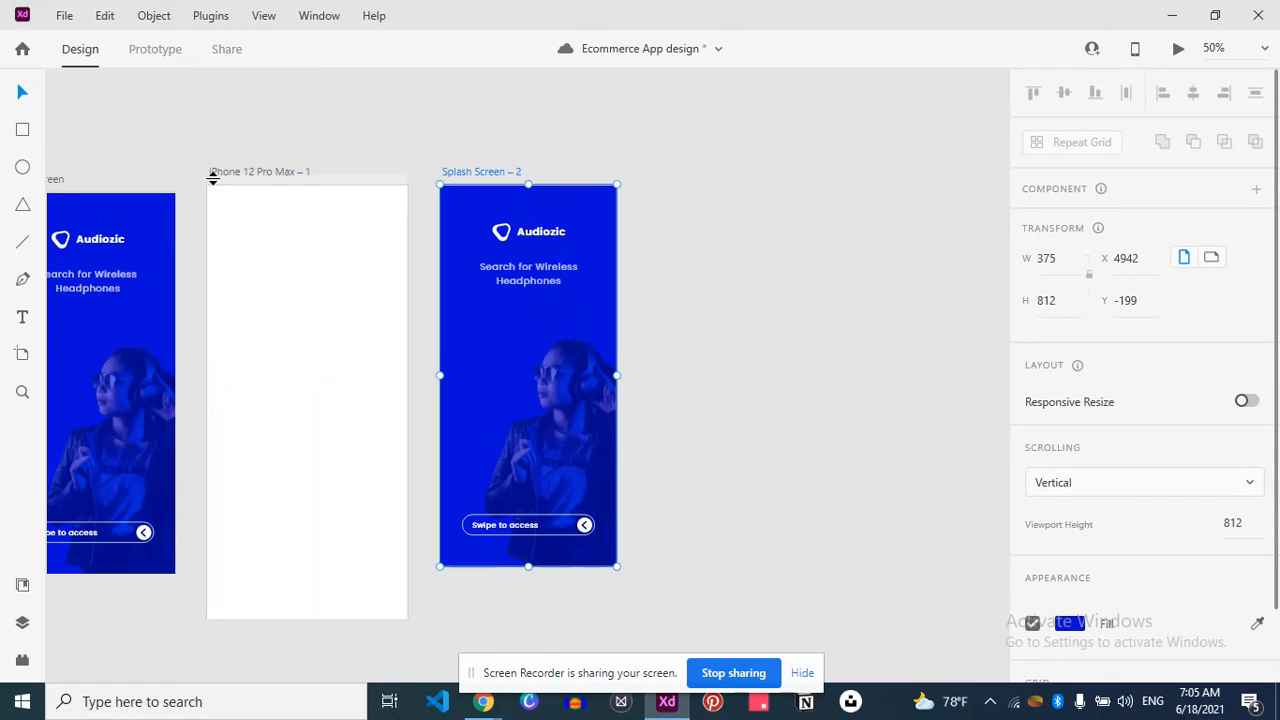
pyautogui.click(365, 227)
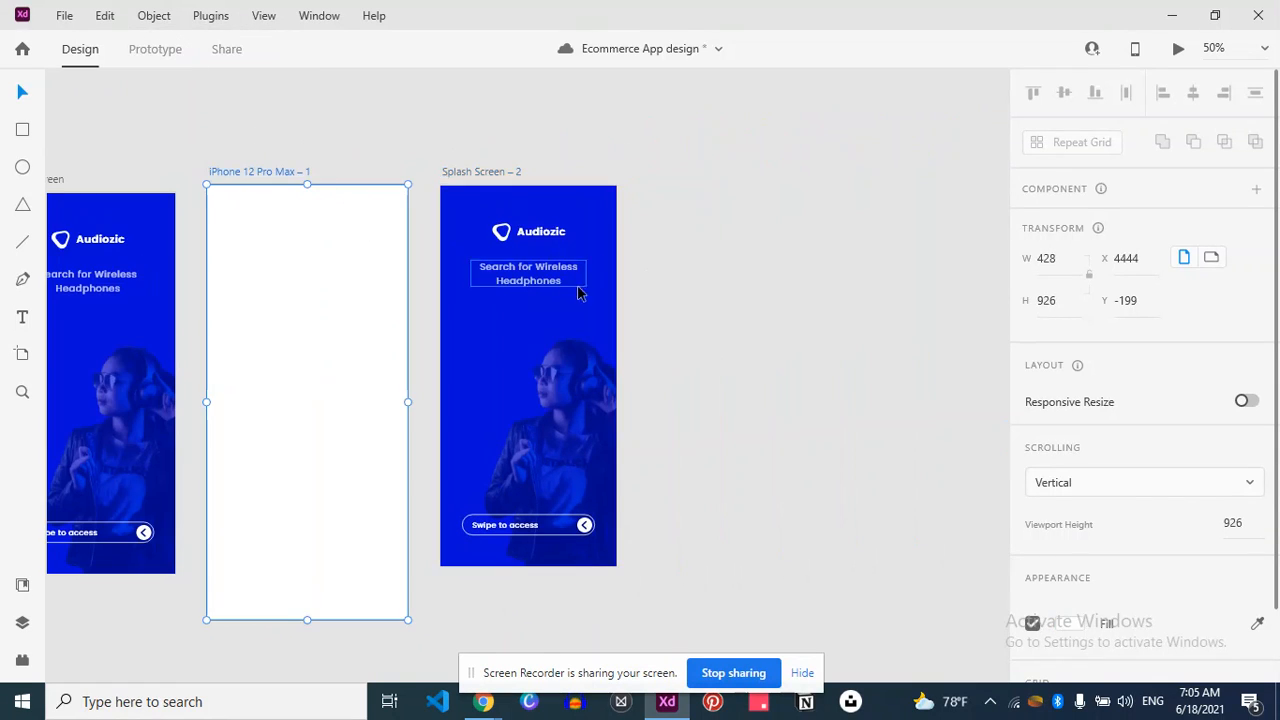
pyautogui.click(610, 418)
pyautogui.click(843, 318)
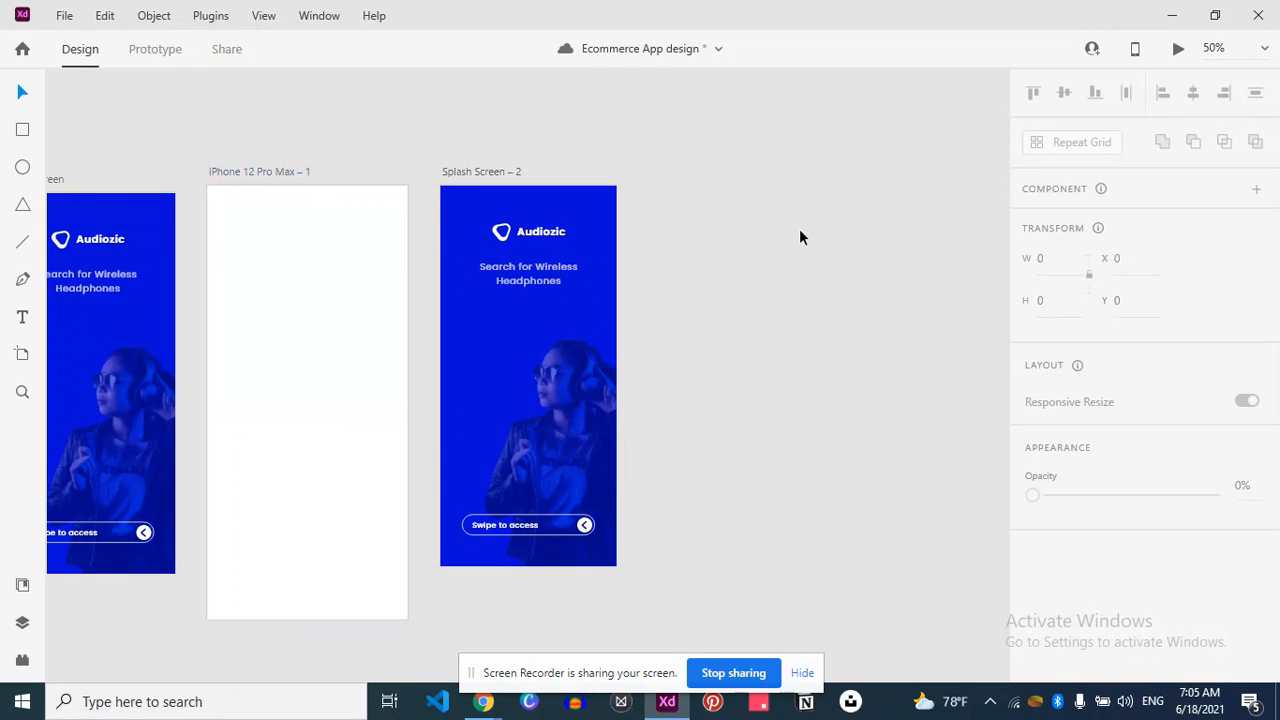
pyautogui.hscroll(-5, 799, 237)
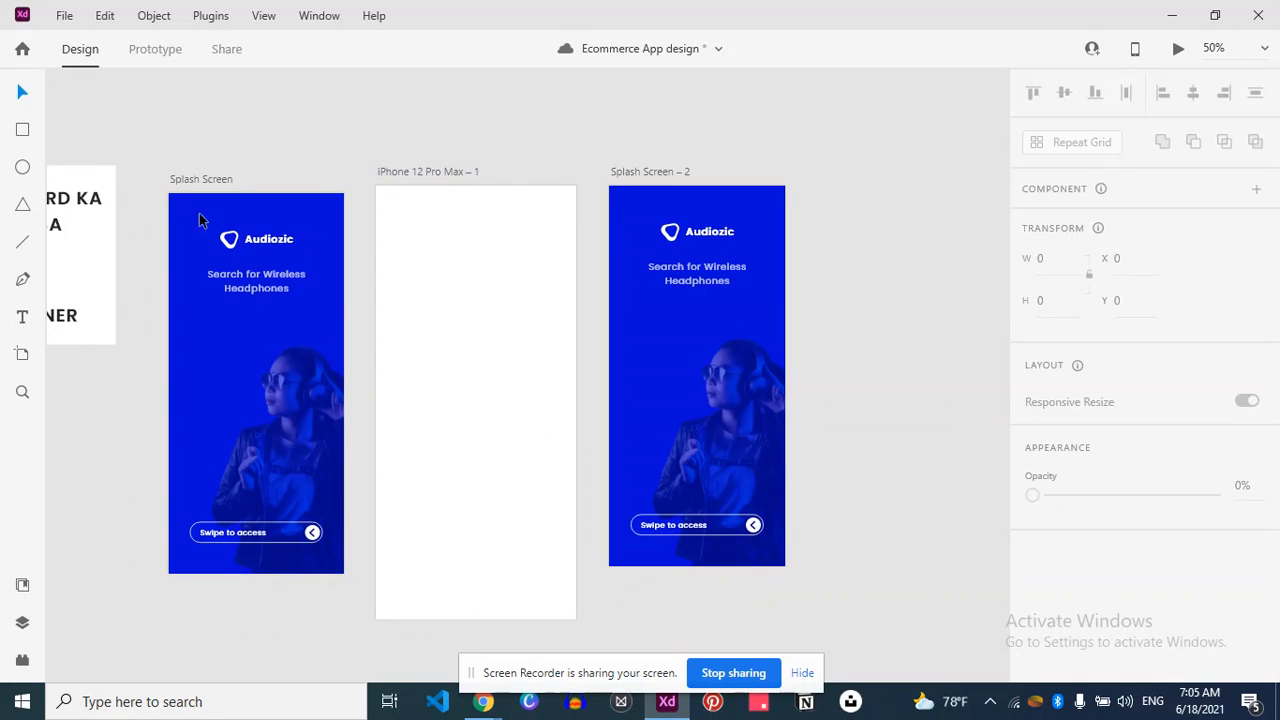
pyautogui.moveTo(152, 196); pyautogui.dragTo(346, 584)
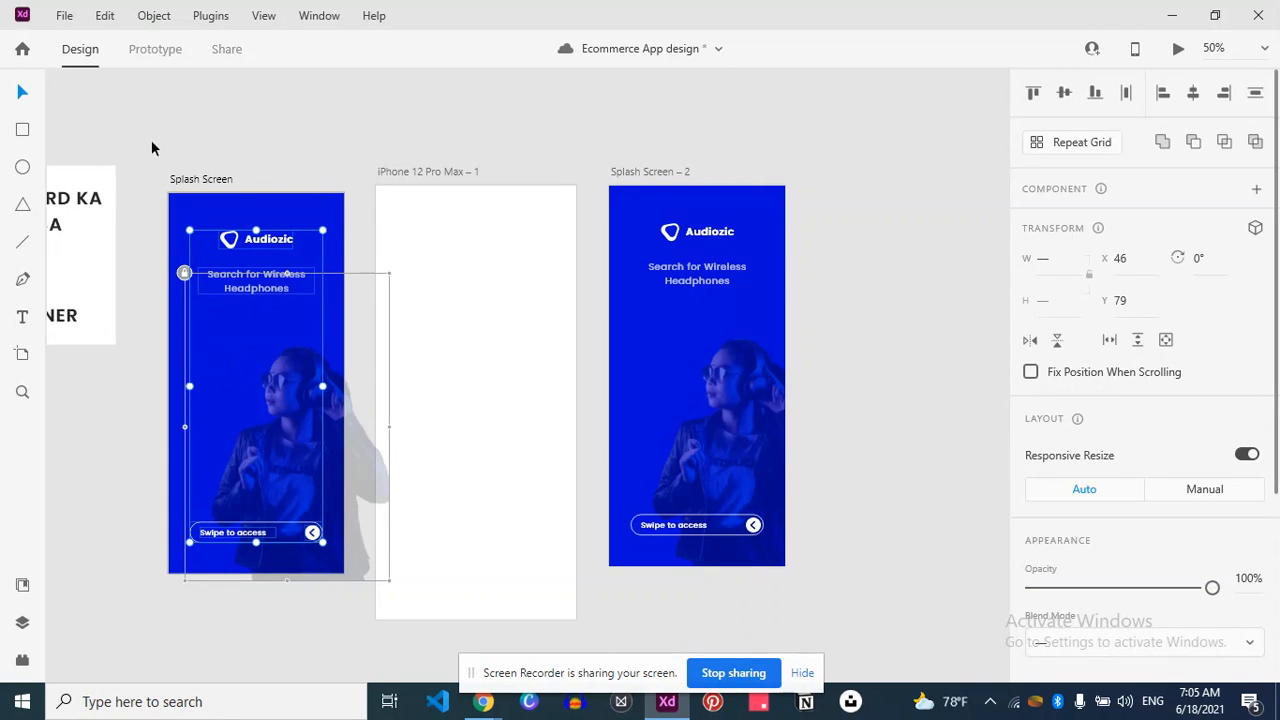
pyautogui.click(102, 18)
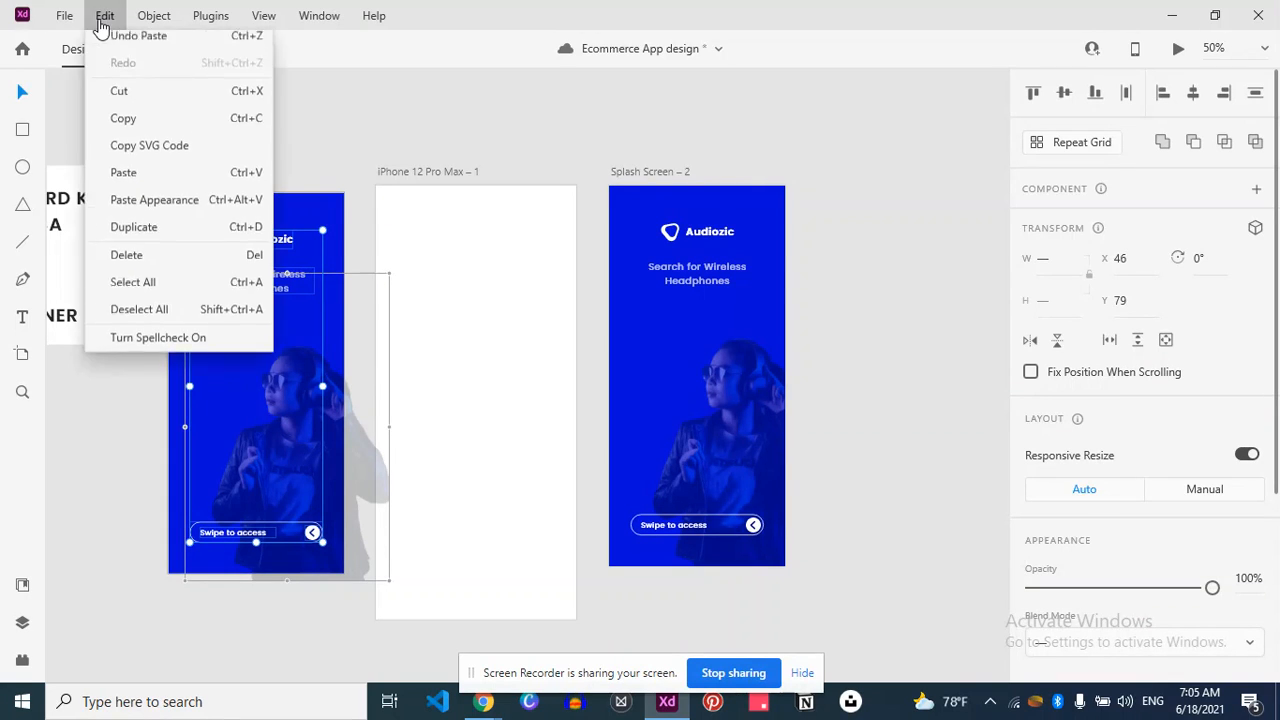
pyautogui.click(122, 120)
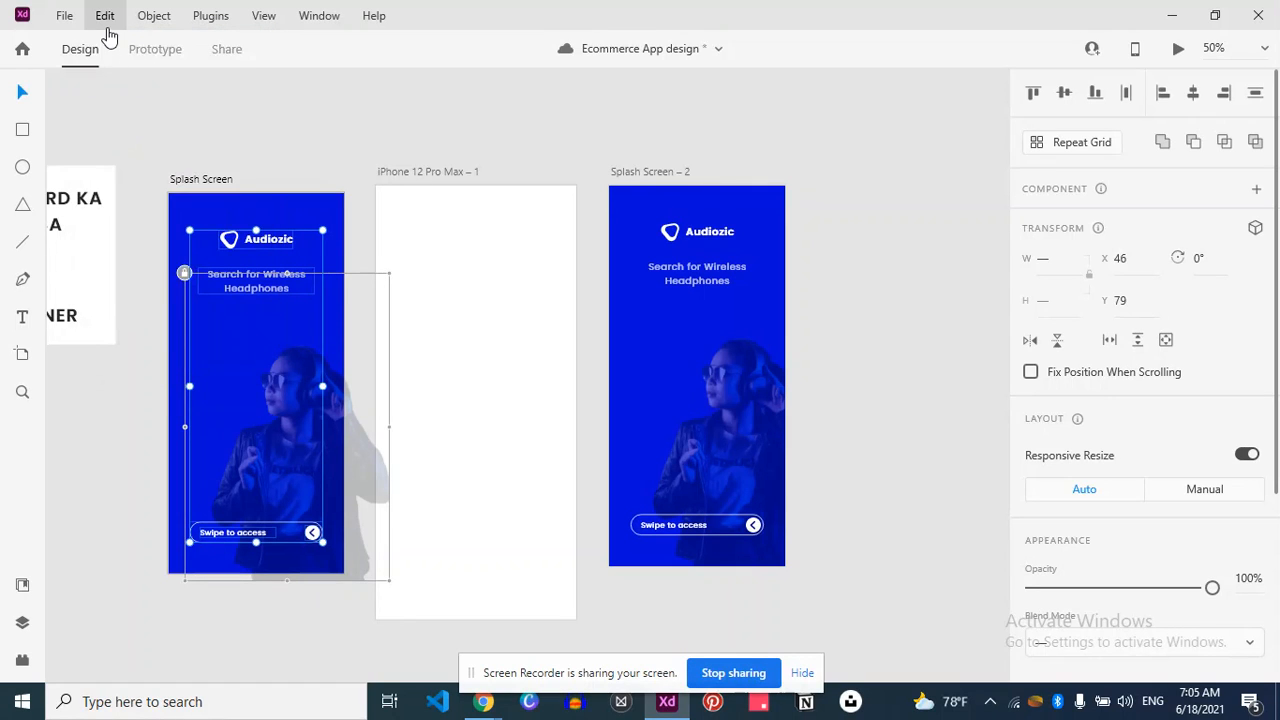
pyautogui.click(106, 30)
pyautogui.click(396, 178)
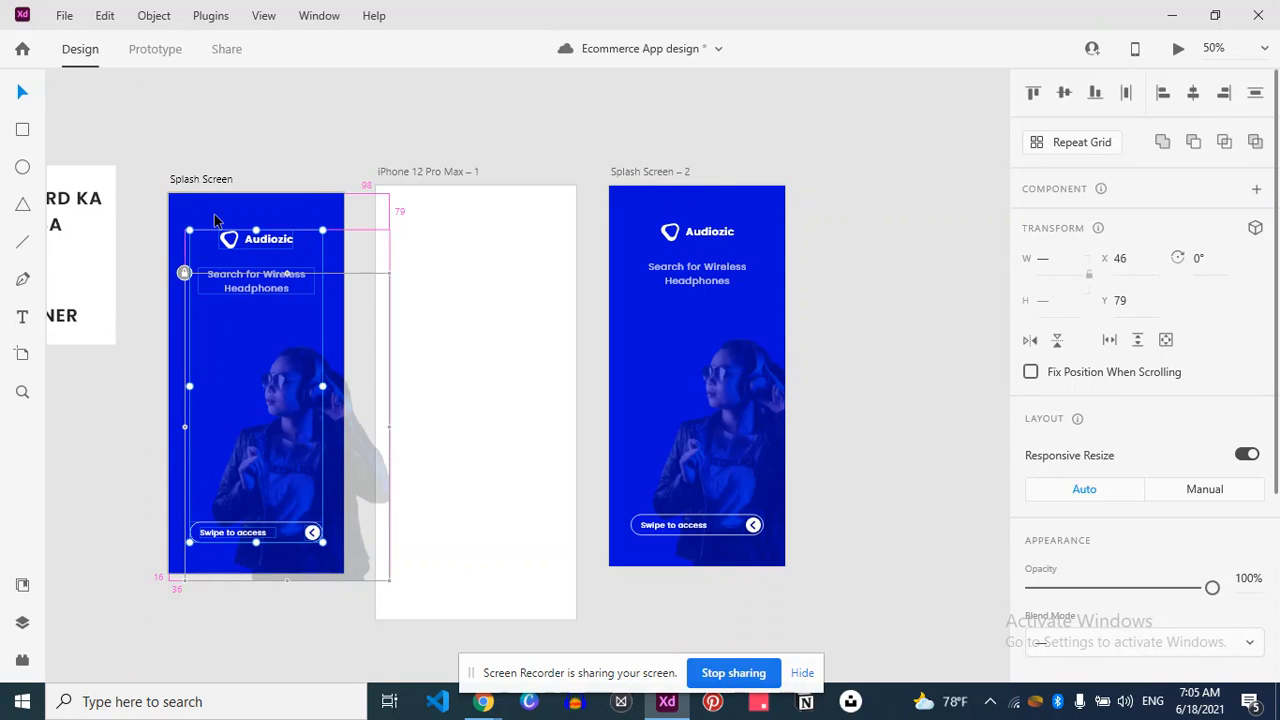
pyautogui.press('Escape')
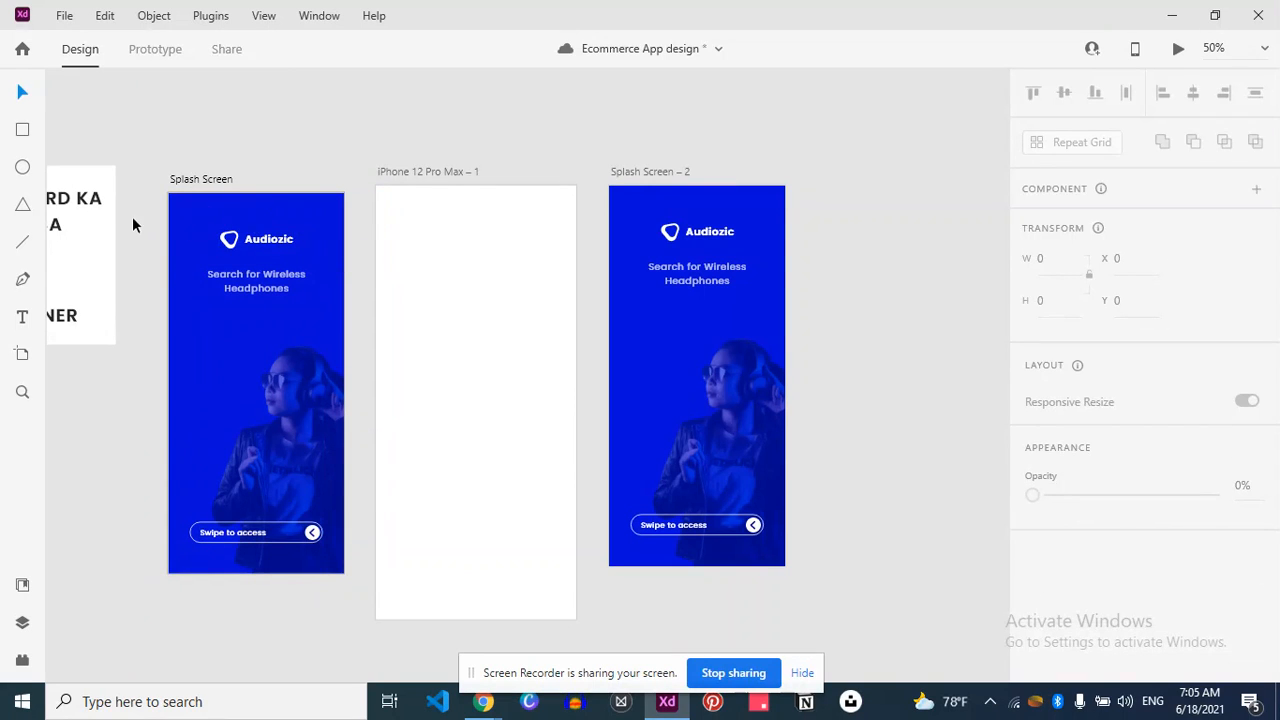
# Select the contents of the original Splash Screen and unlock the locked photo of the woman with headphones.
pyautogui.moveTo(137, 179); pyautogui.dragTo(371, 566)
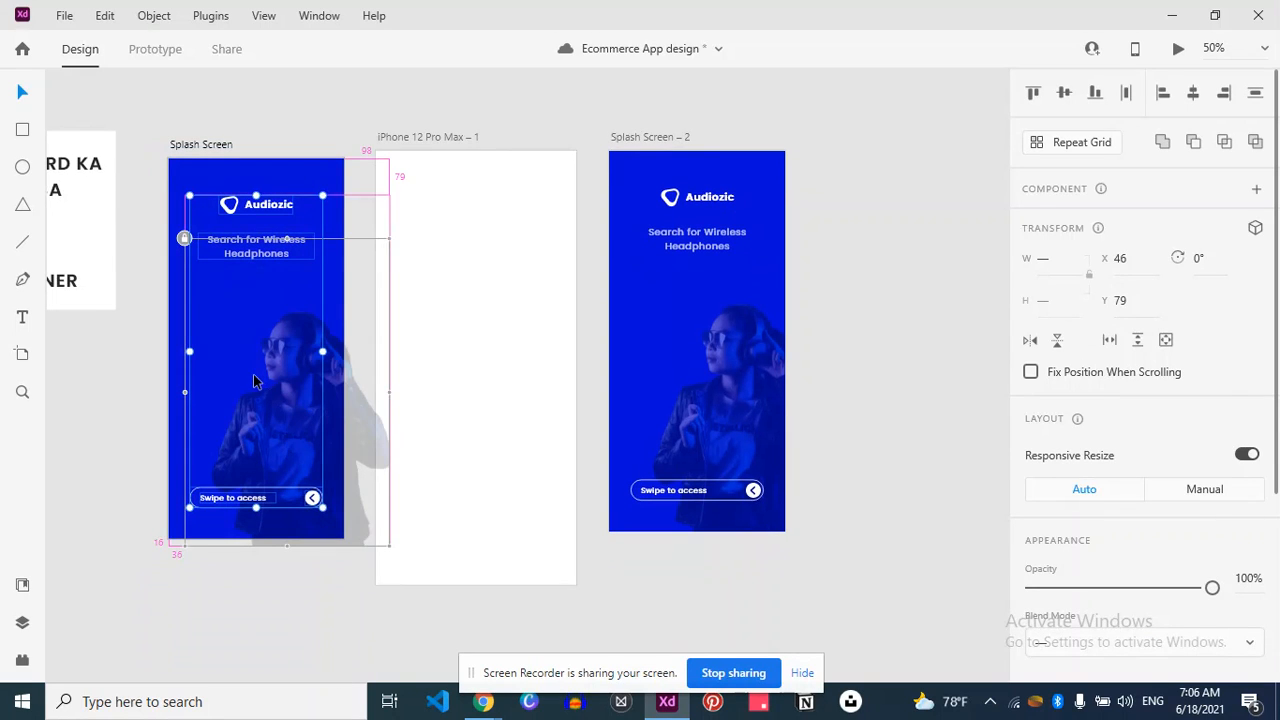
pyautogui.moveTo(254, 378); pyautogui.dragTo(350, 381)
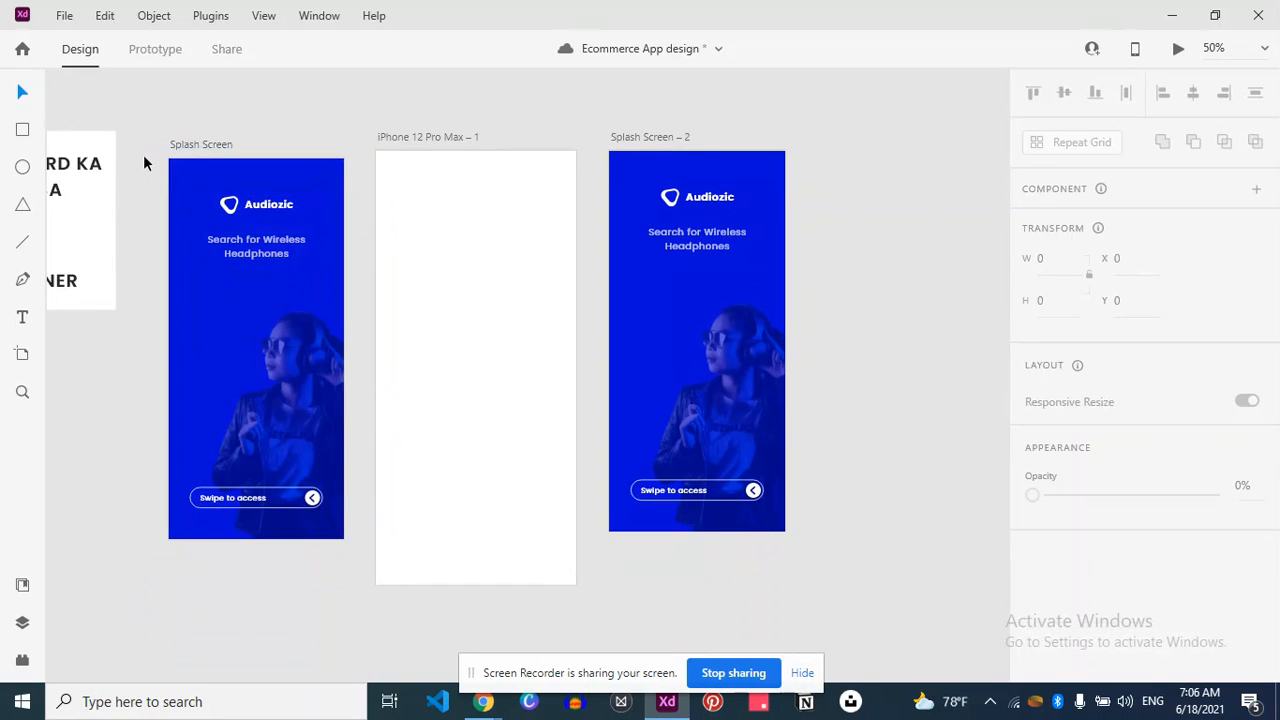
pyautogui.moveTo(143, 163); pyautogui.dragTo(325, 515)
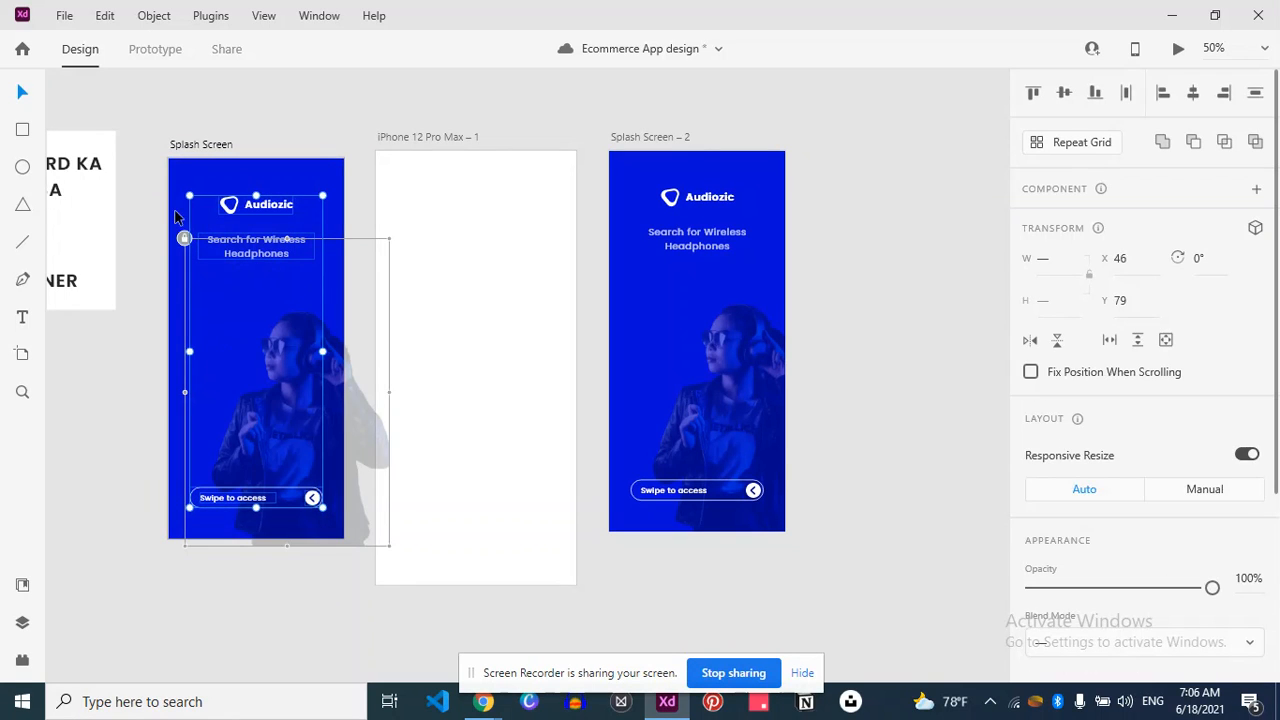
pyautogui.click(184, 239)
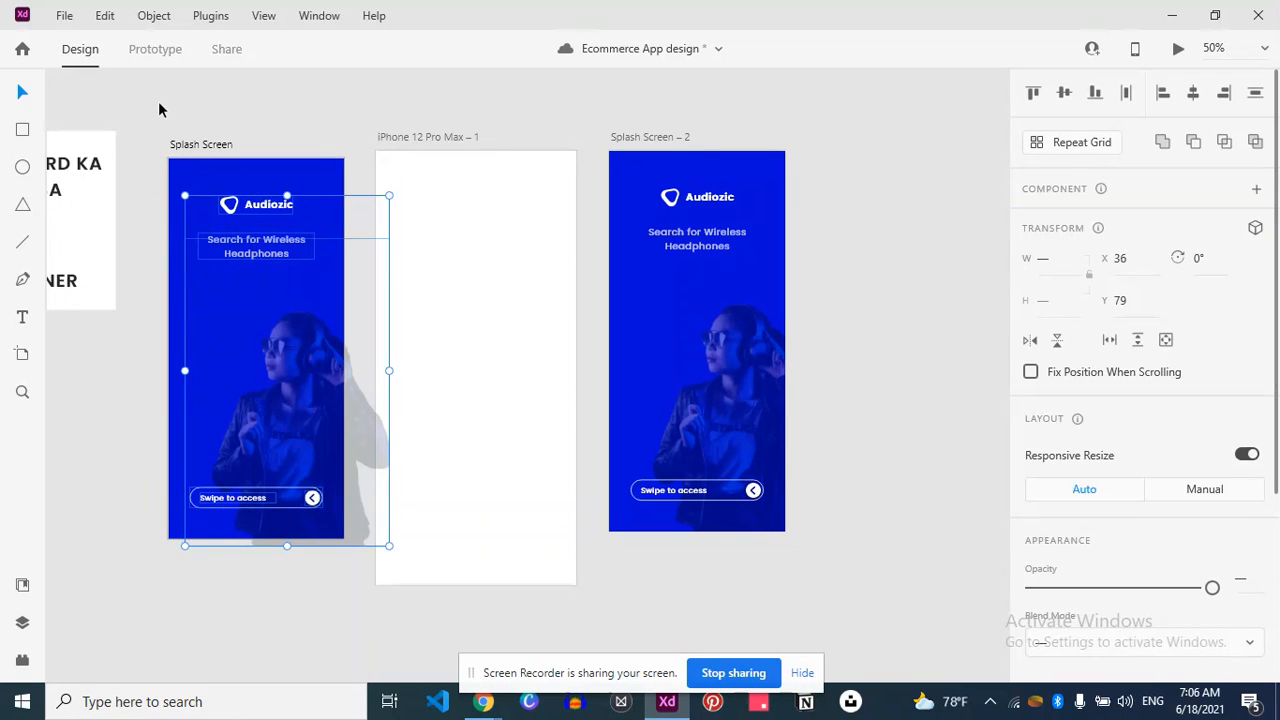
pyautogui.moveTo(157, 104); pyautogui.dragTo(323, 580)
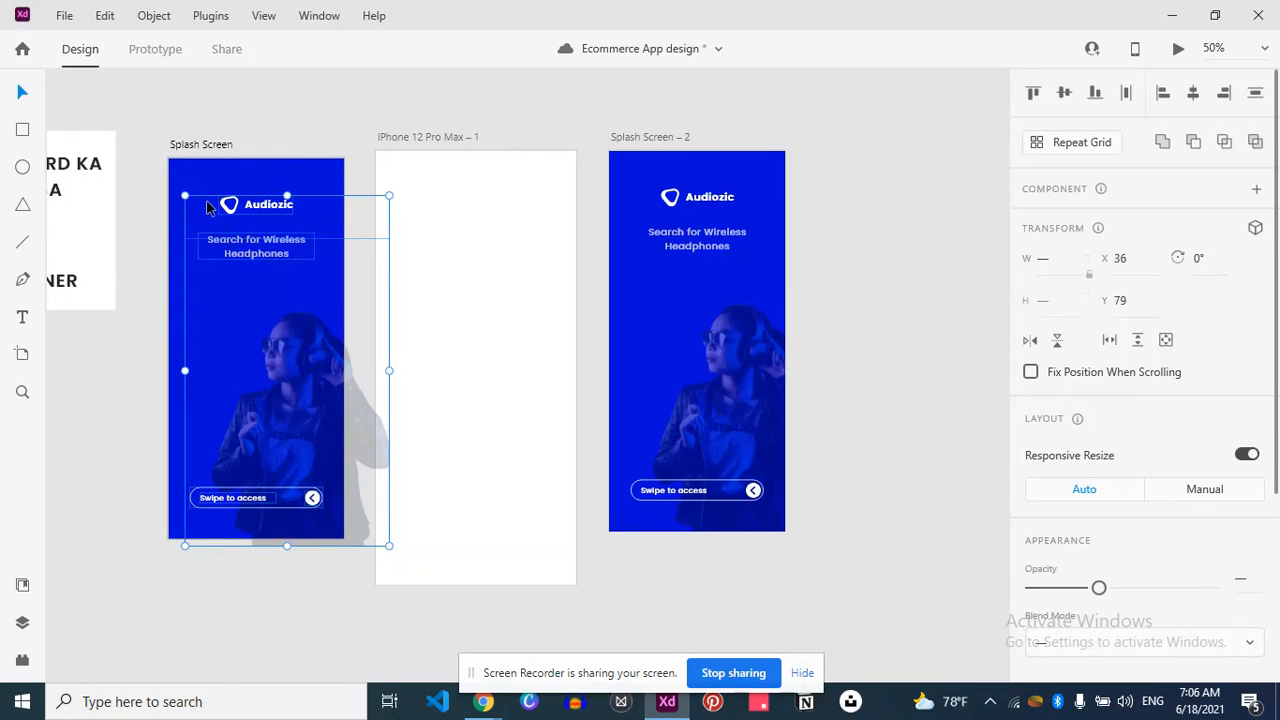
pyautogui.click(288, 85)
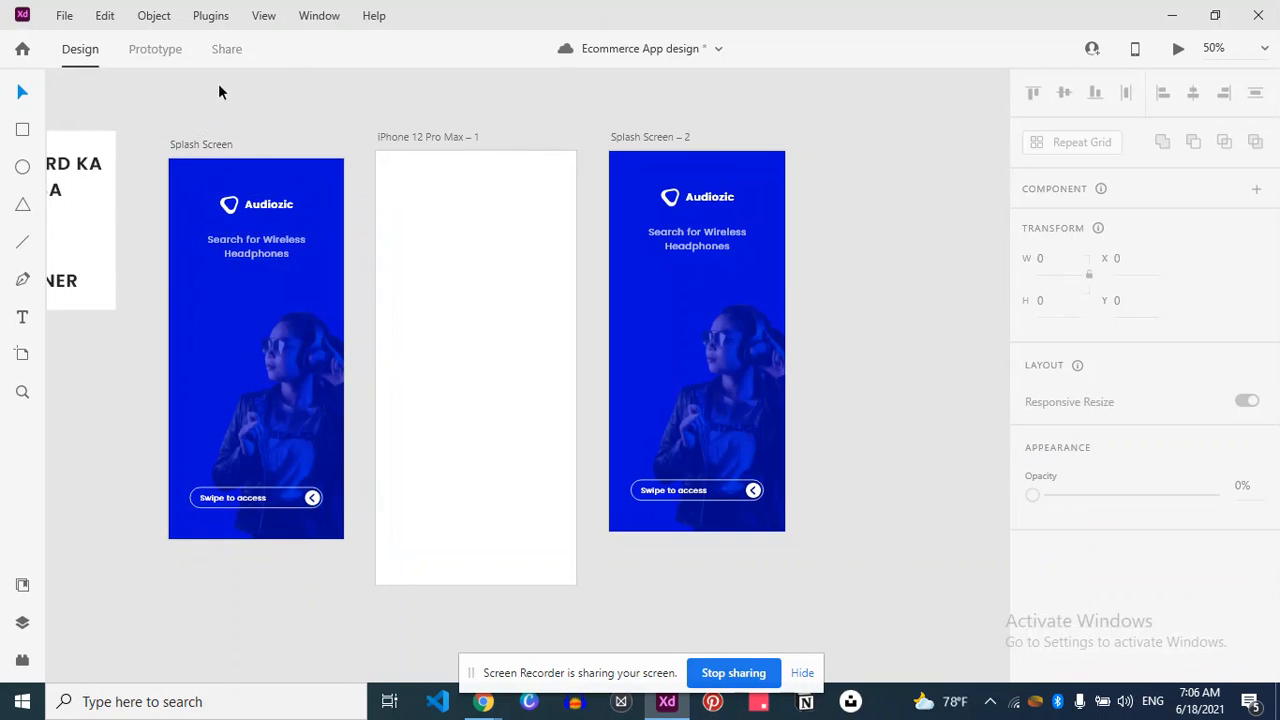
pyautogui.moveTo(160, 135); pyautogui.dragTo(372, 612)
pyautogui.click(203, 172)
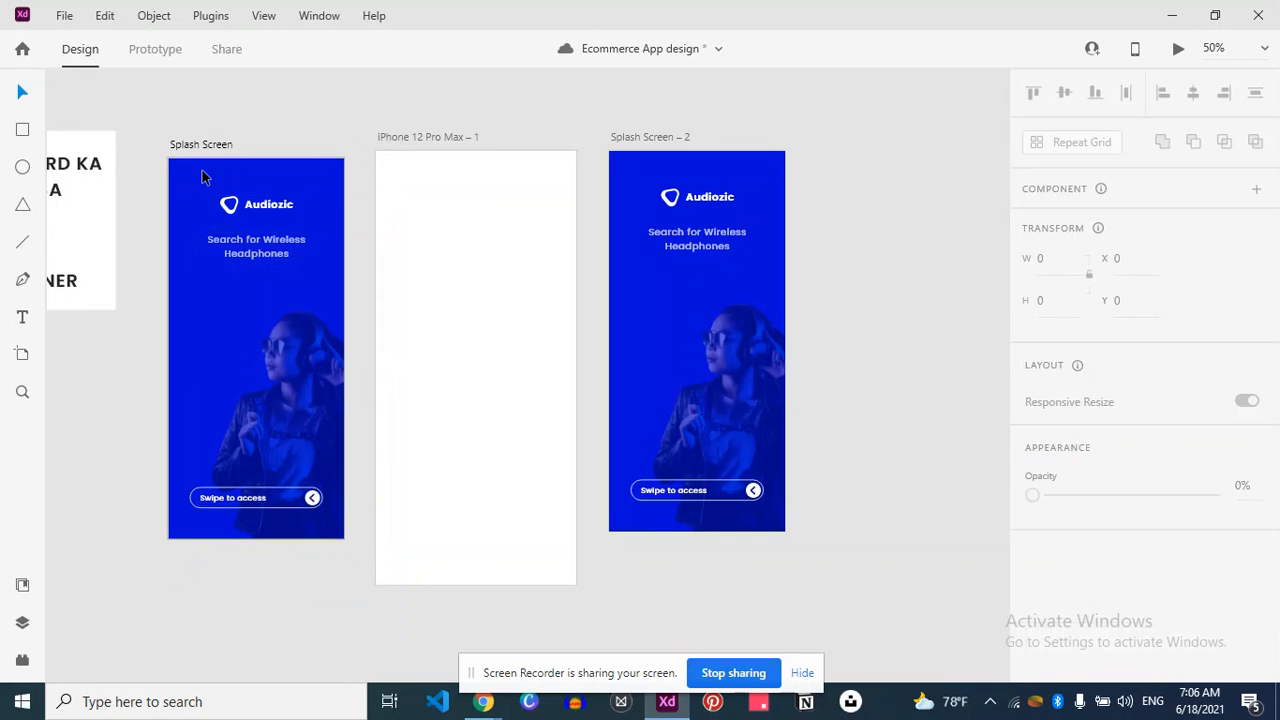
pyautogui.moveTo(178, 153); pyautogui.dragTo(284, 387)
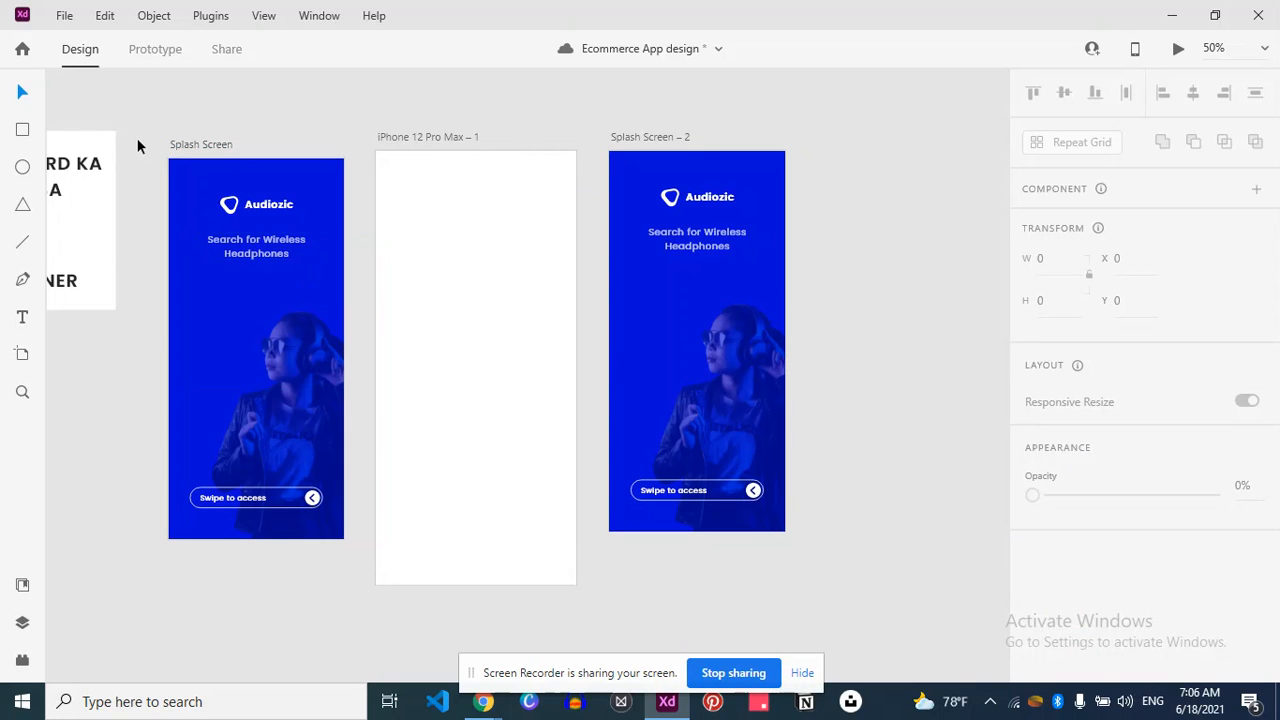
# Select all contents of the original Splash Screen and duplicate them onto the blank iPhone 12 Pro Max artboard at about X 30, Y 175.
pyautogui.moveTo(132, 168); pyautogui.dragTo(347, 513)
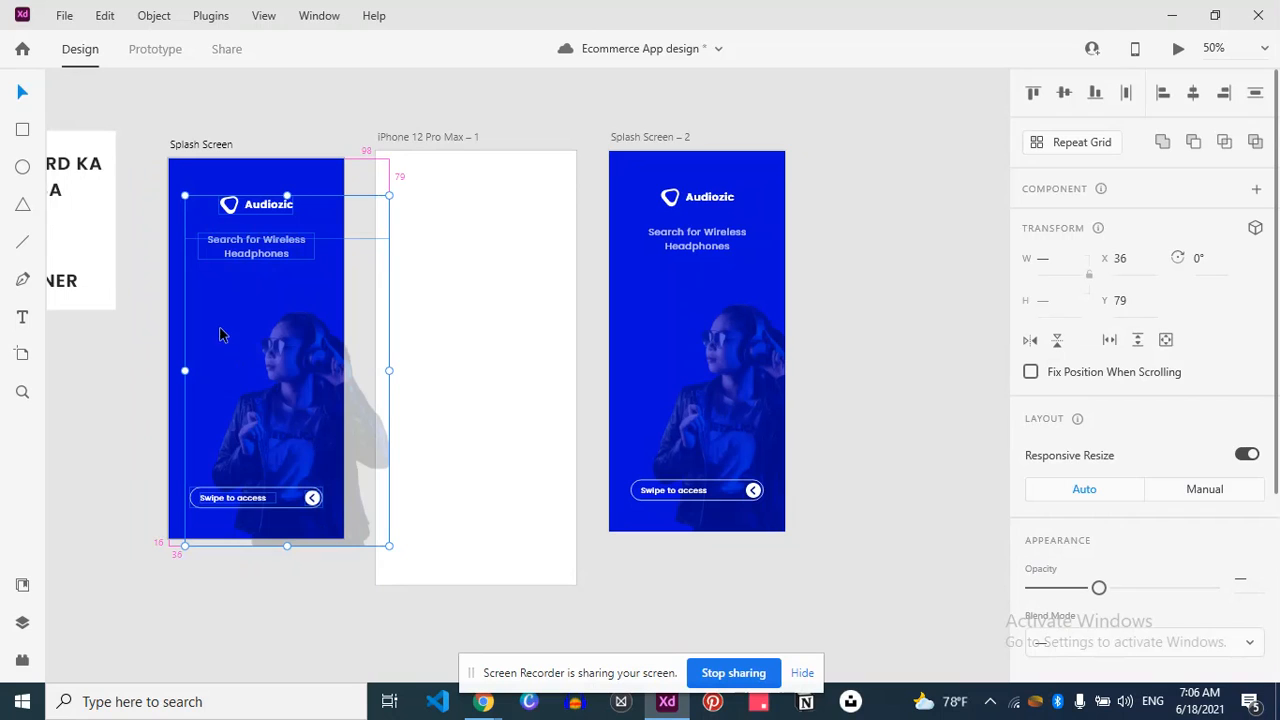
pyautogui.moveTo(240, 334); pyautogui.dragTo(421, 379)
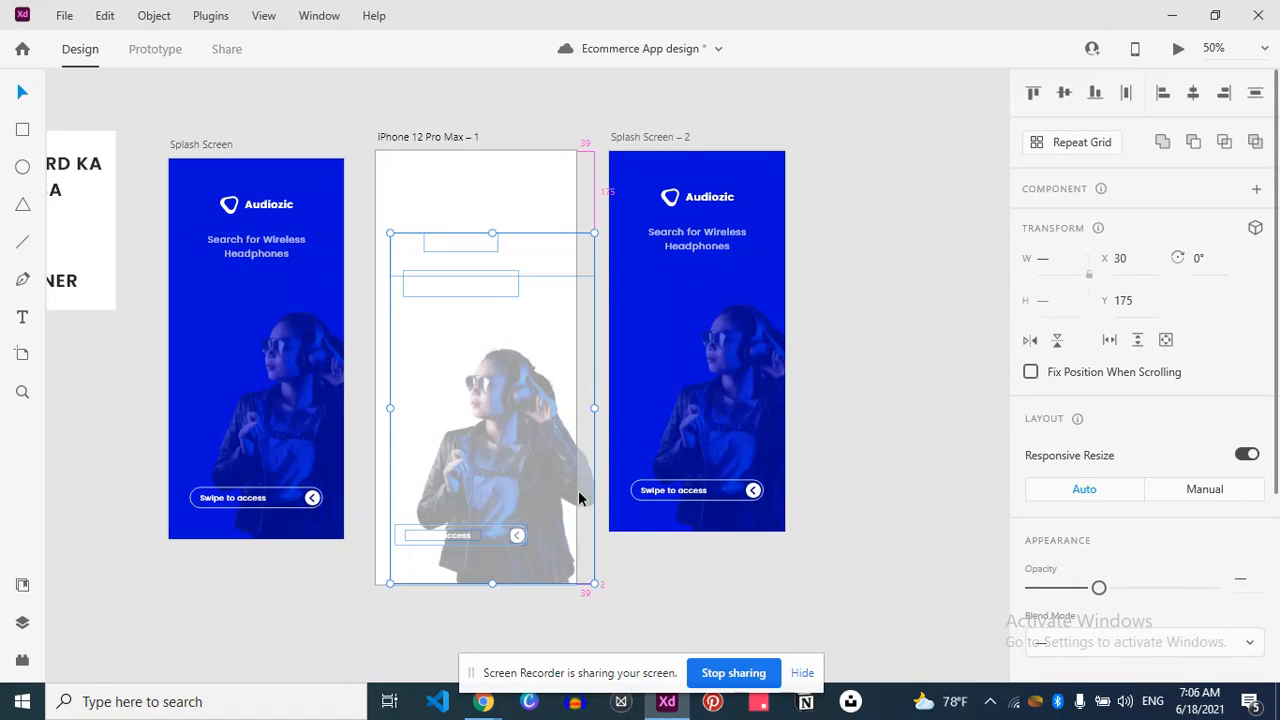
pyautogui.click(710, 581)
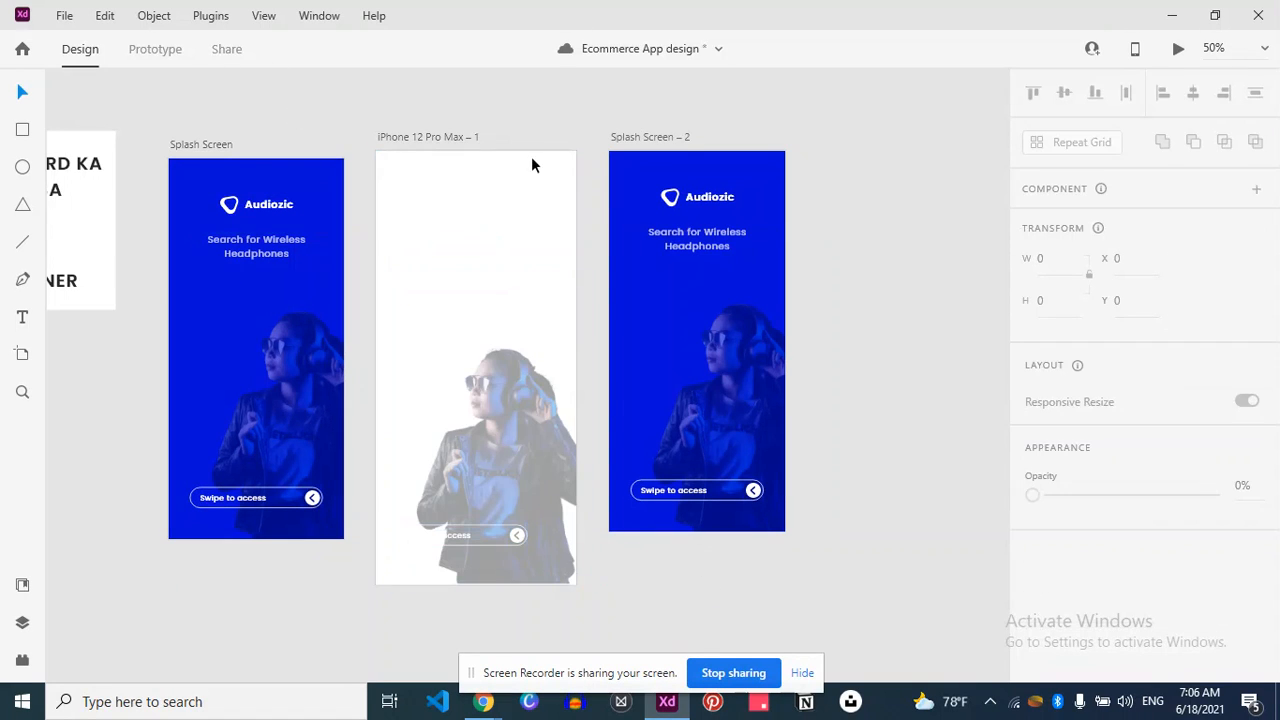
# Fill the iPhone 12 Pro Max artboard with blue sampled from the Splash Screen background, and undo that fill.
pyautogui.click(415, 140)
pyautogui.scroll(-1, 811, 271)
pyautogui.scroll(-2, 1120, 563)
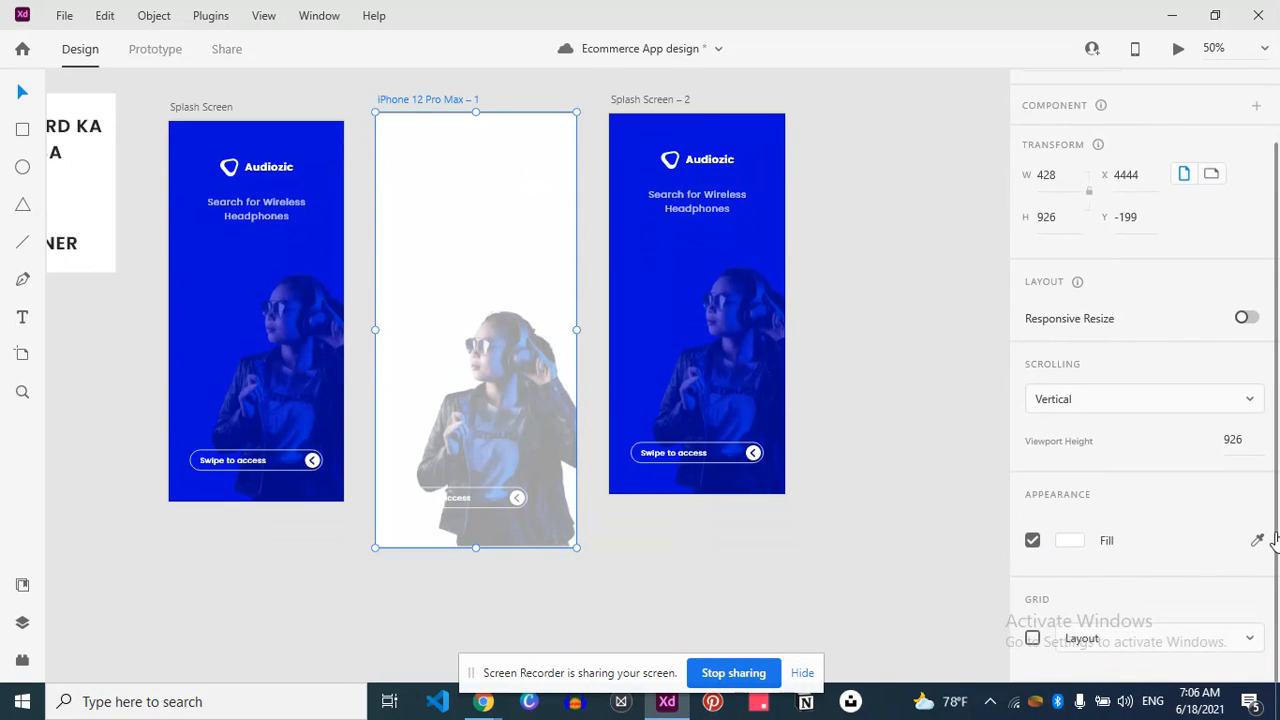
pyautogui.click(593, 516)
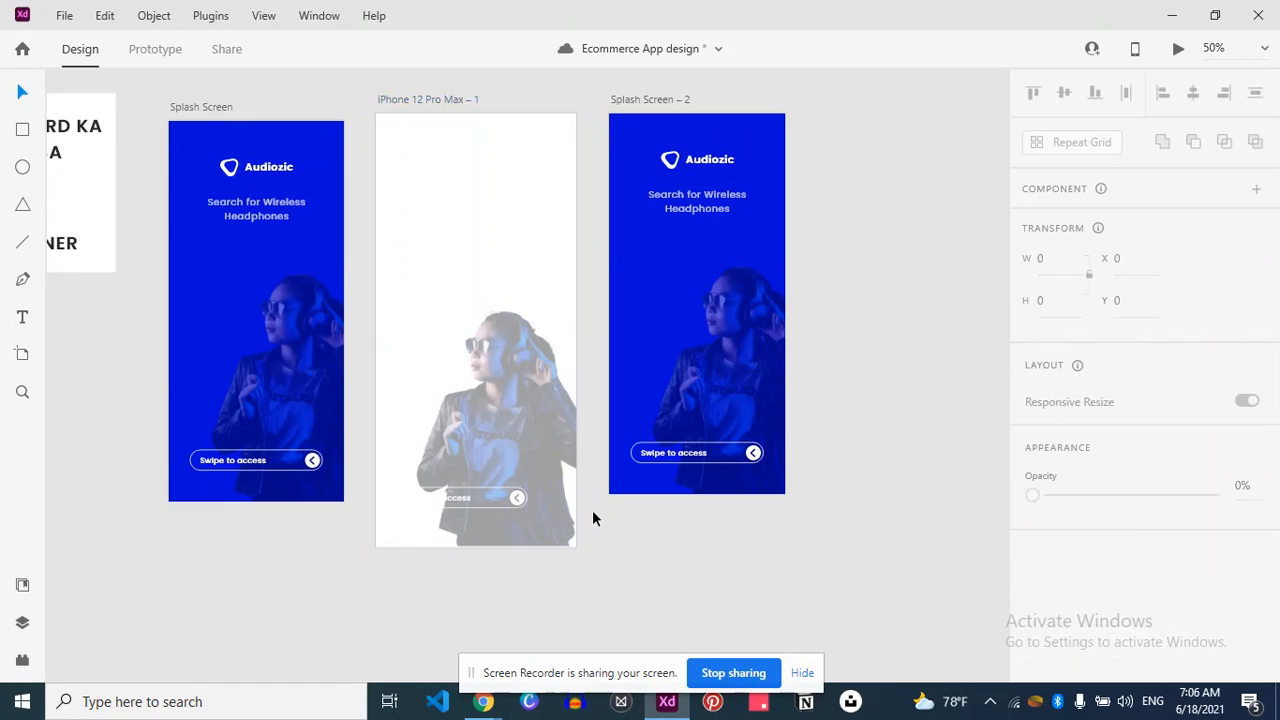
pyautogui.click(397, 101)
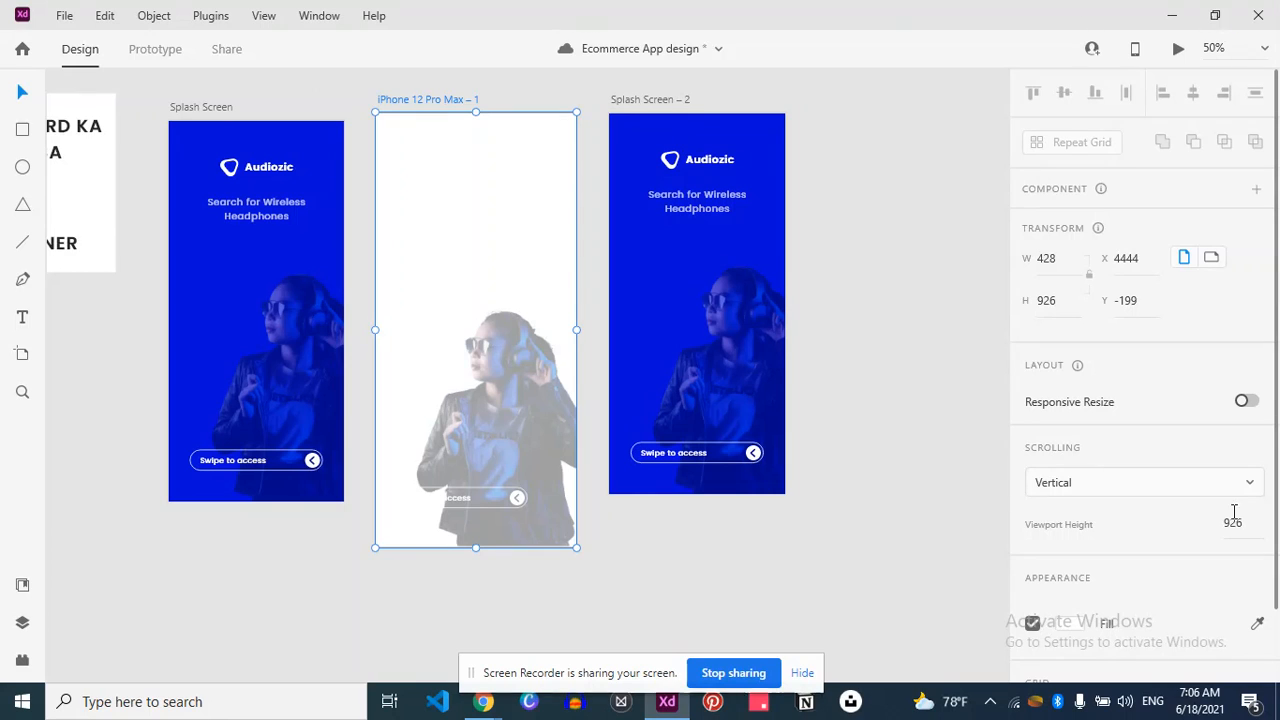
pyautogui.click(1257, 623)
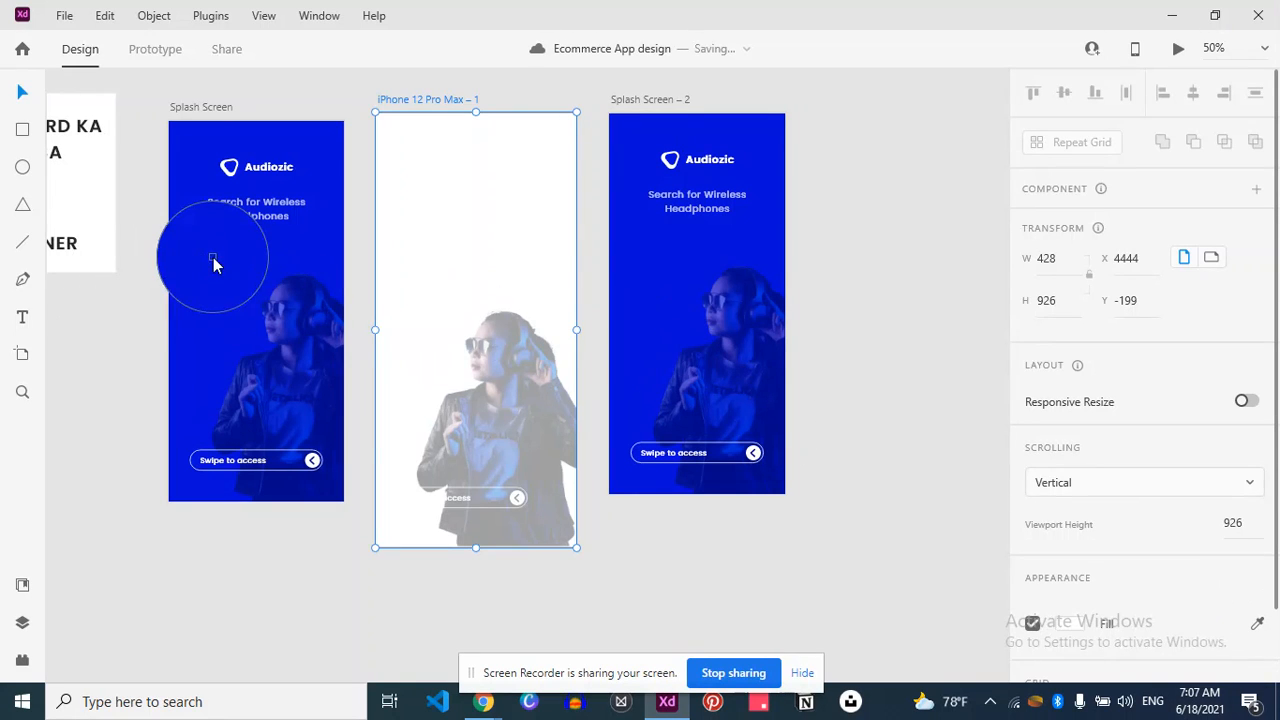
pyautogui.click(249, 286)
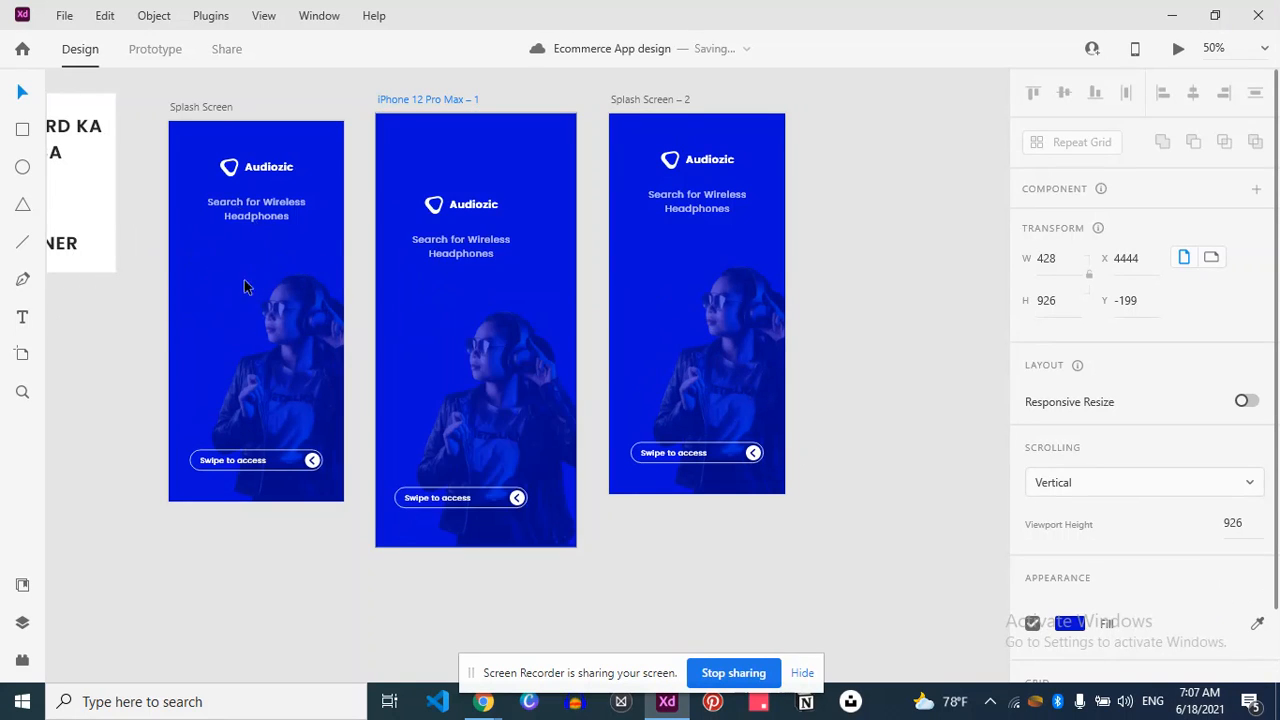
pyautogui.click(655, 78)
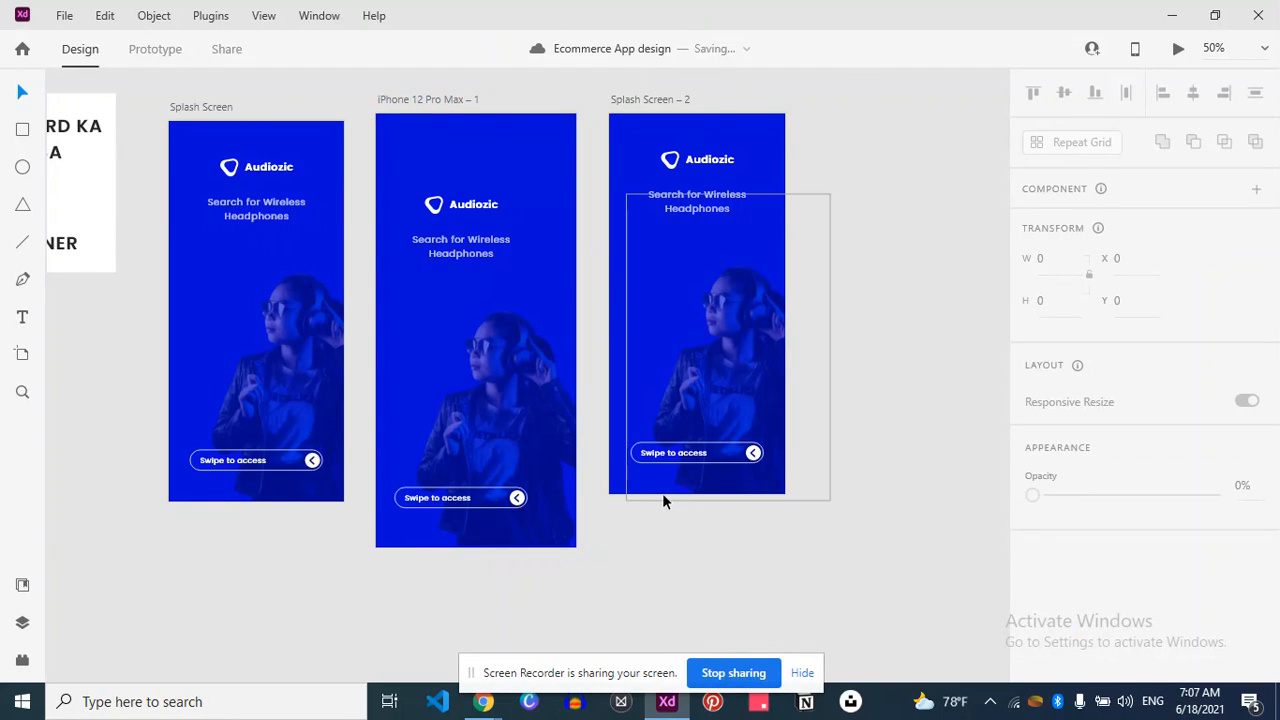
pyautogui.hotkey('ctrl', 'z')
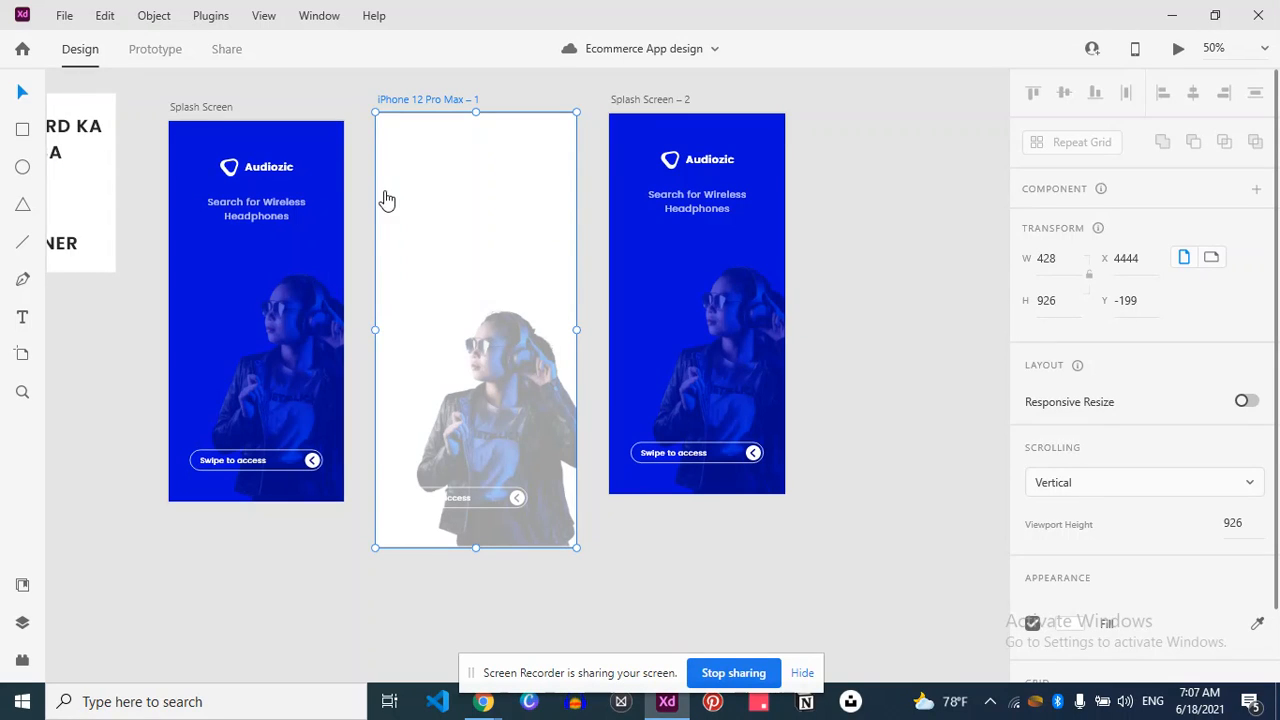
# Use the eyedropper to set the iPhone 12 Pro Max artboard's fill to the Splash Screen's blue background.
pyautogui.press('i')
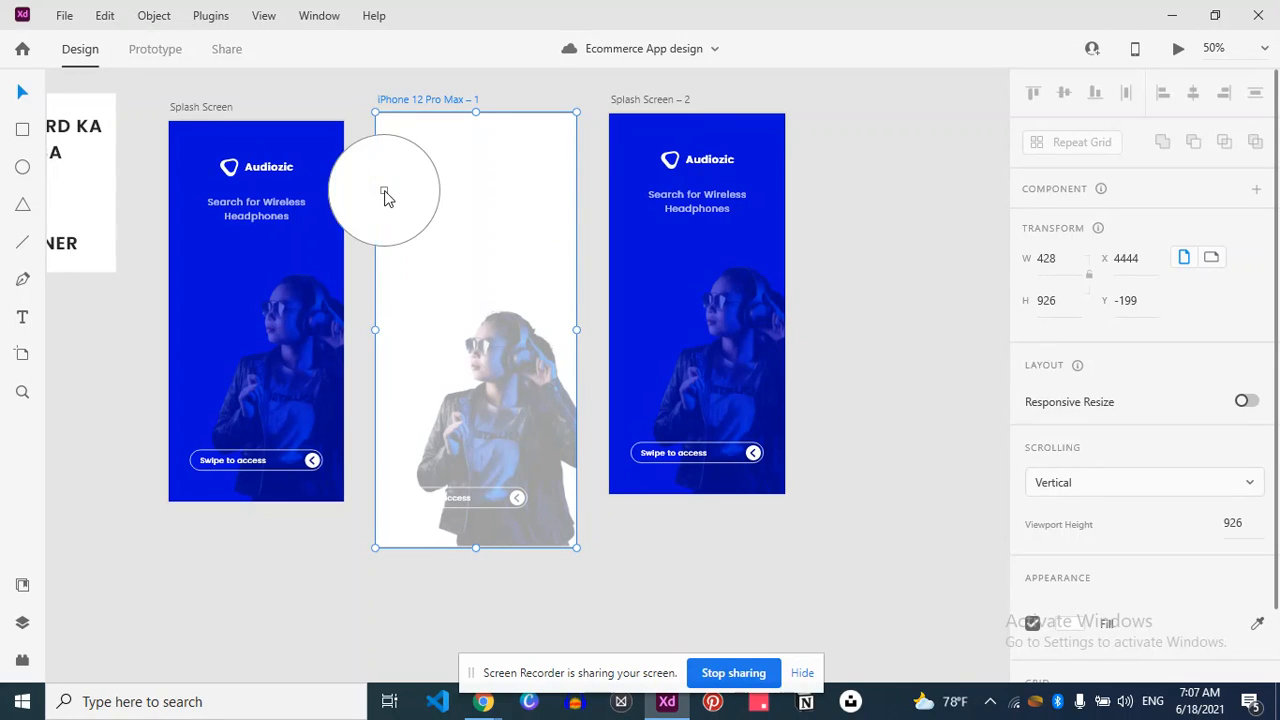
pyautogui.click(213, 289)
pyautogui.click(130, 127)
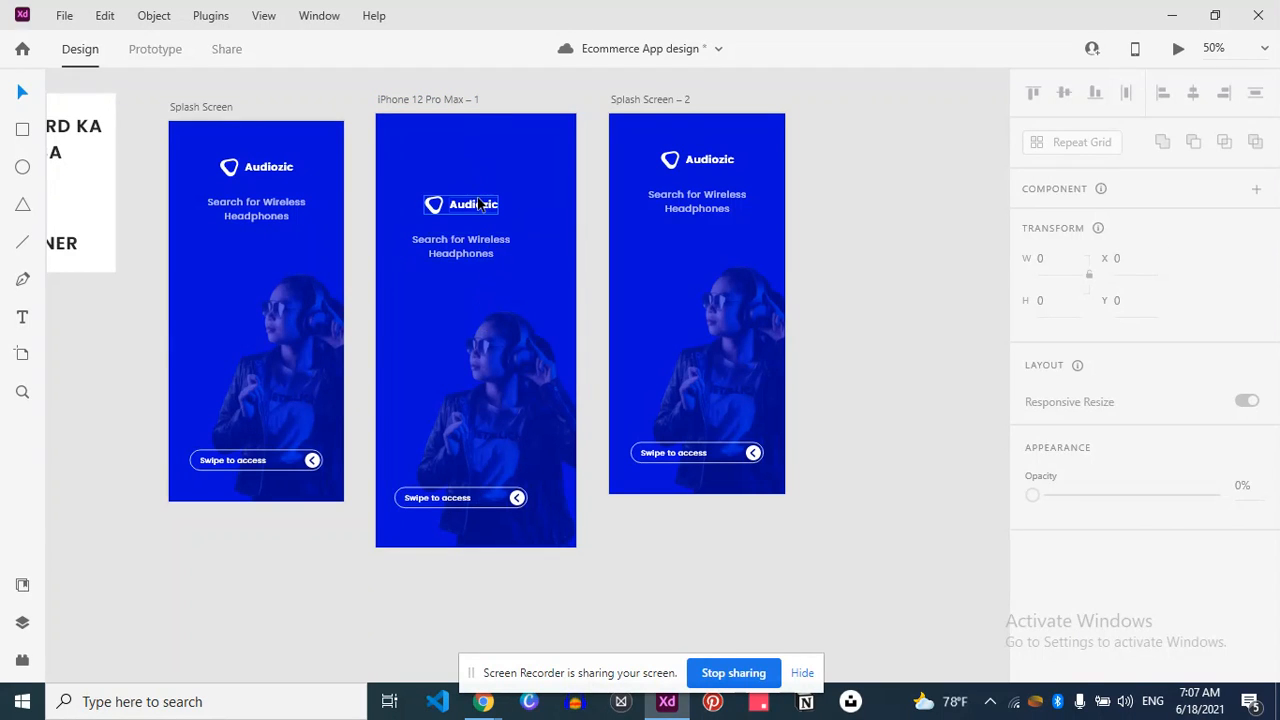
# Move the Audiozic logo to Y 37 and the tagline to Y 125 on the iPhone 12 Pro Max artboard, and align their centres horizontally.
pyautogui.moveTo(478, 204); pyautogui.dragTo(483, 139)
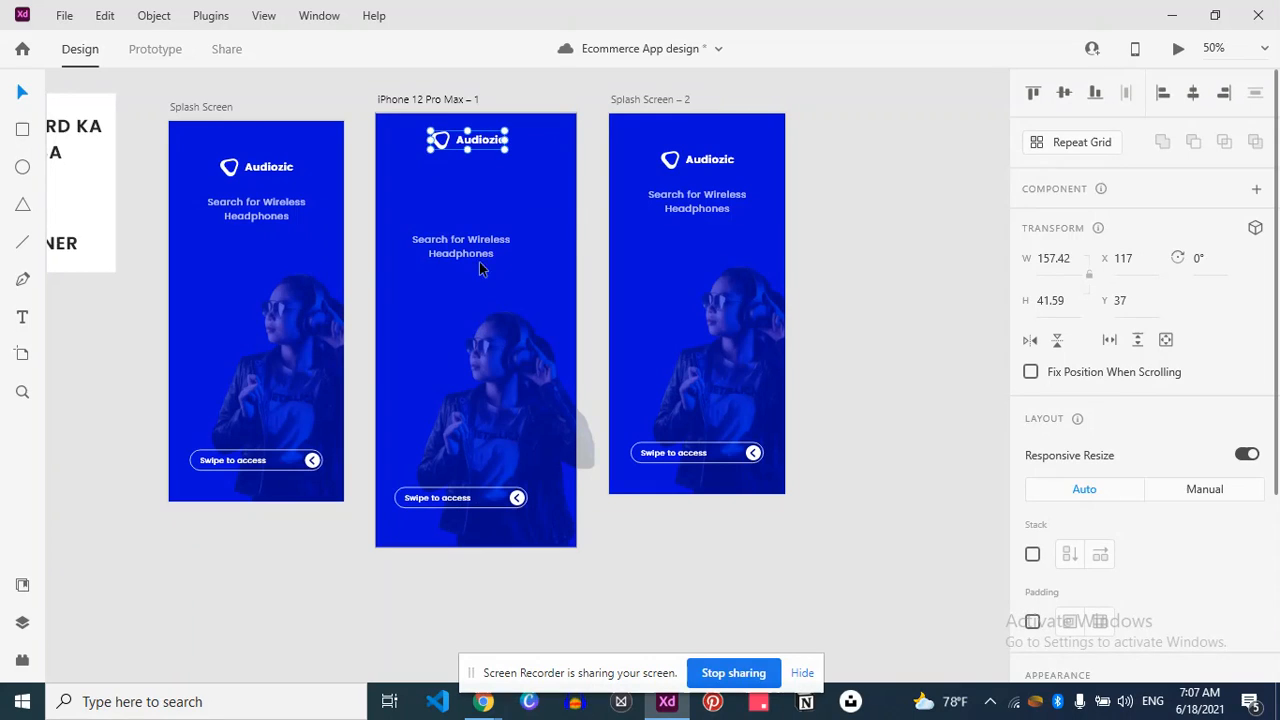
pyautogui.moveTo(457, 262); pyautogui.dragTo(463, 166)
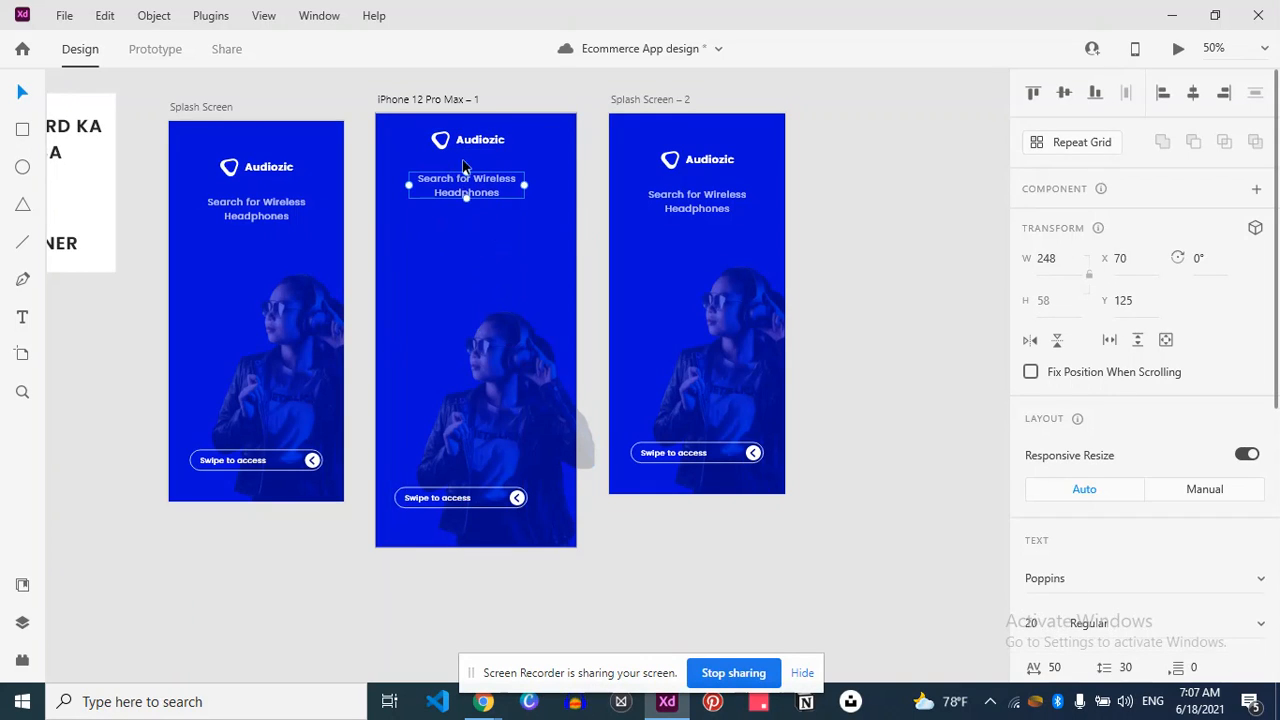
pyautogui.keyDown('shift'); pyautogui.click(467, 145); pyautogui.keyUp('shift')
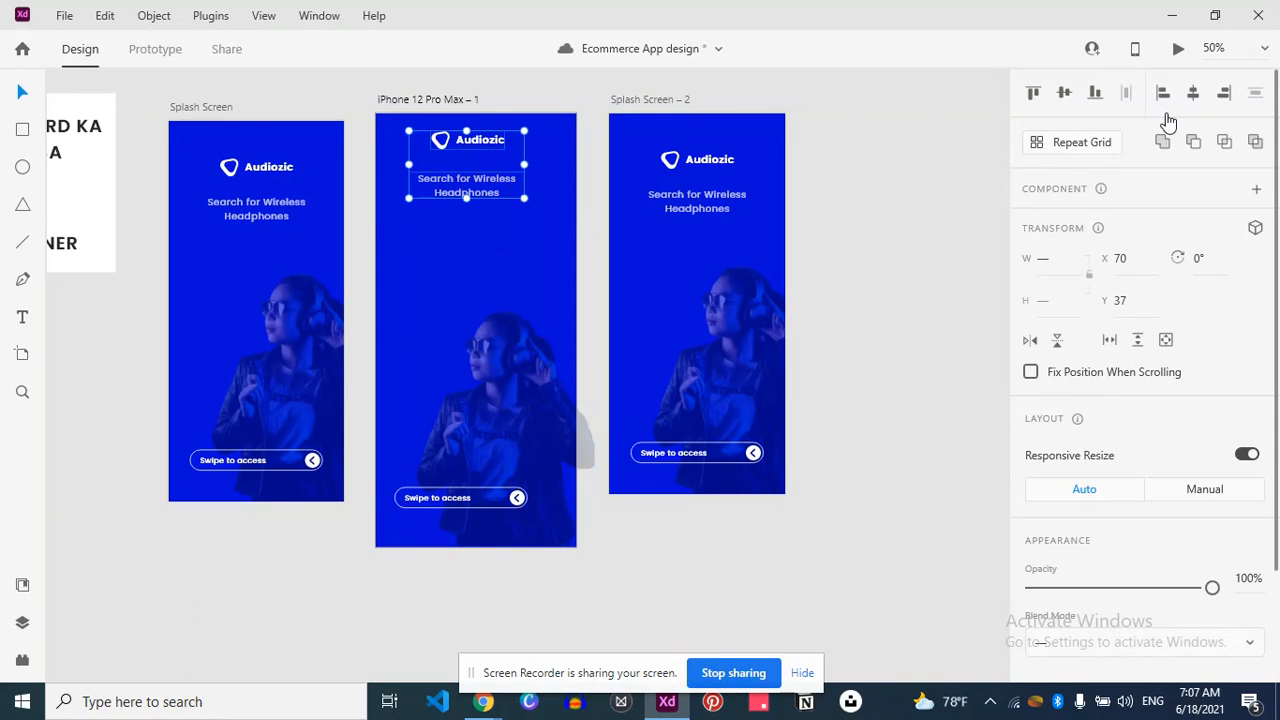
pyautogui.click(1193, 92)
pyautogui.click(933, 257)
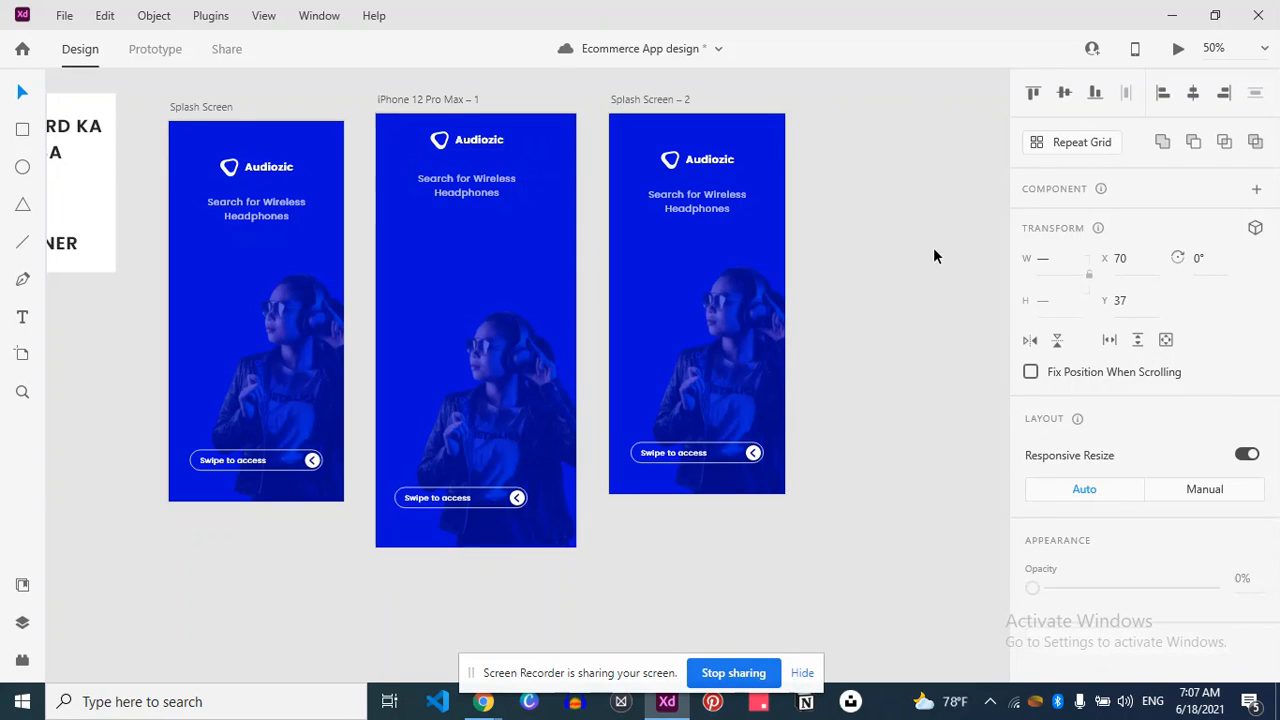
# Group the parts of the "Swipe to access" button on the iPhone 12 Pro Max artboard and centre the group horizontally on the artboard.
pyautogui.click(446, 497)
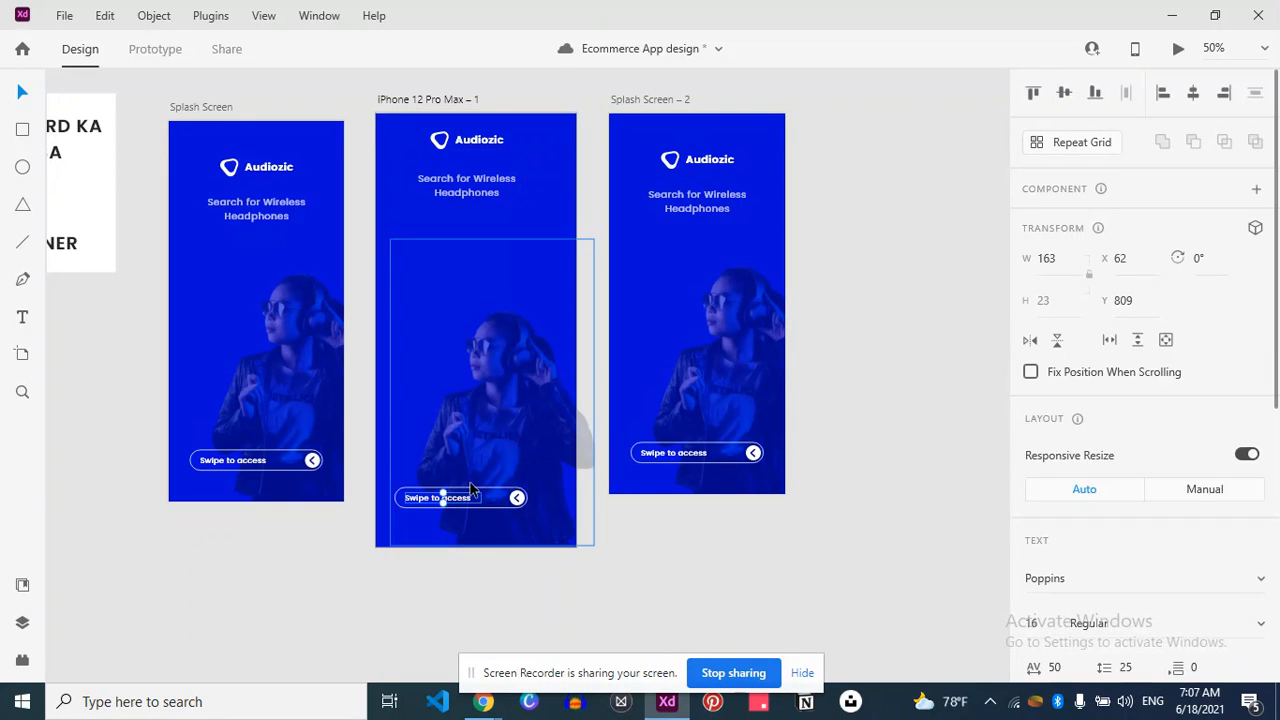
pyautogui.keyDown('shift'); pyautogui.click(476, 492); pyautogui.keyUp('shift')
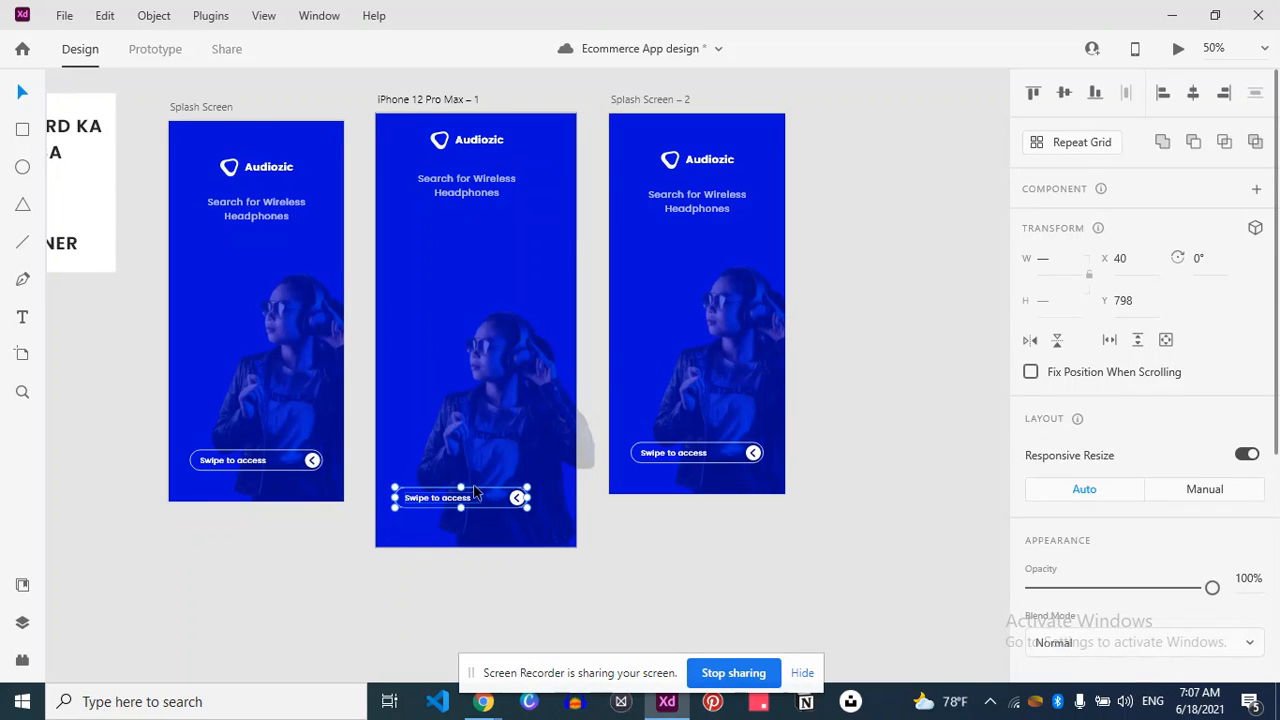
pyautogui.click(519, 500)
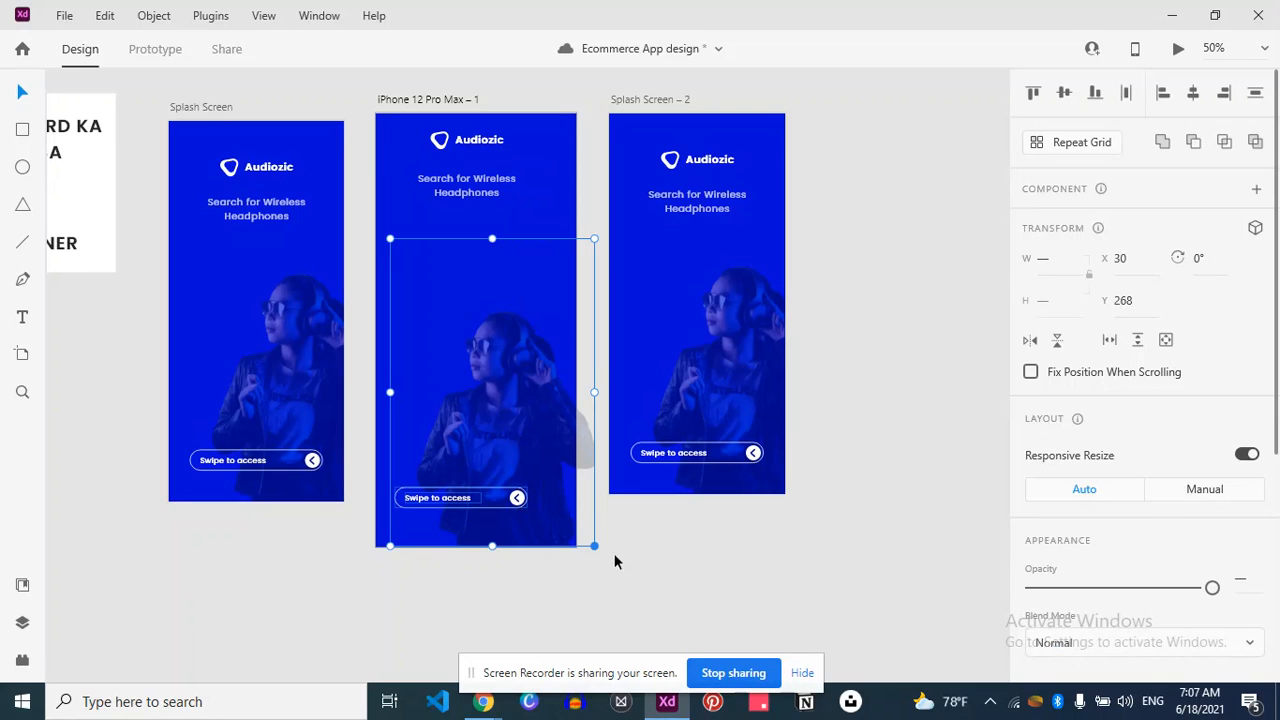
pyautogui.doubleClick(505, 500)
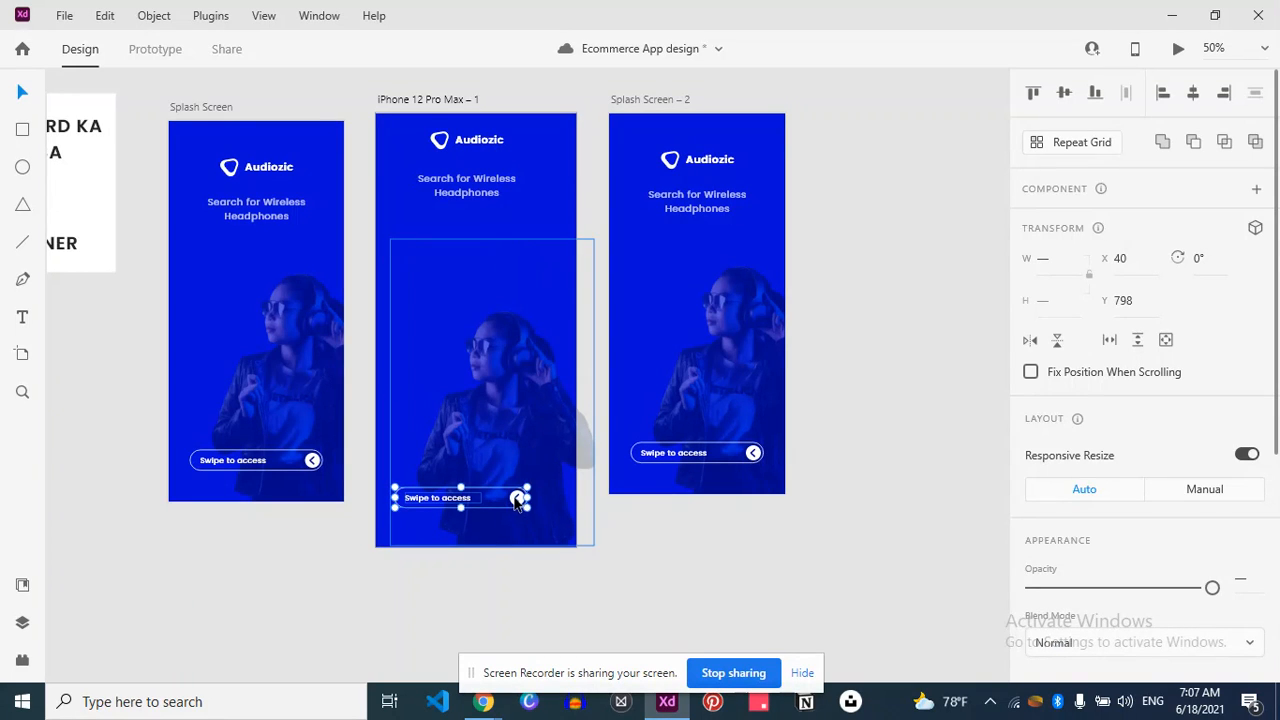
pyautogui.click(517, 498)
pyautogui.doubleClick(522, 494)
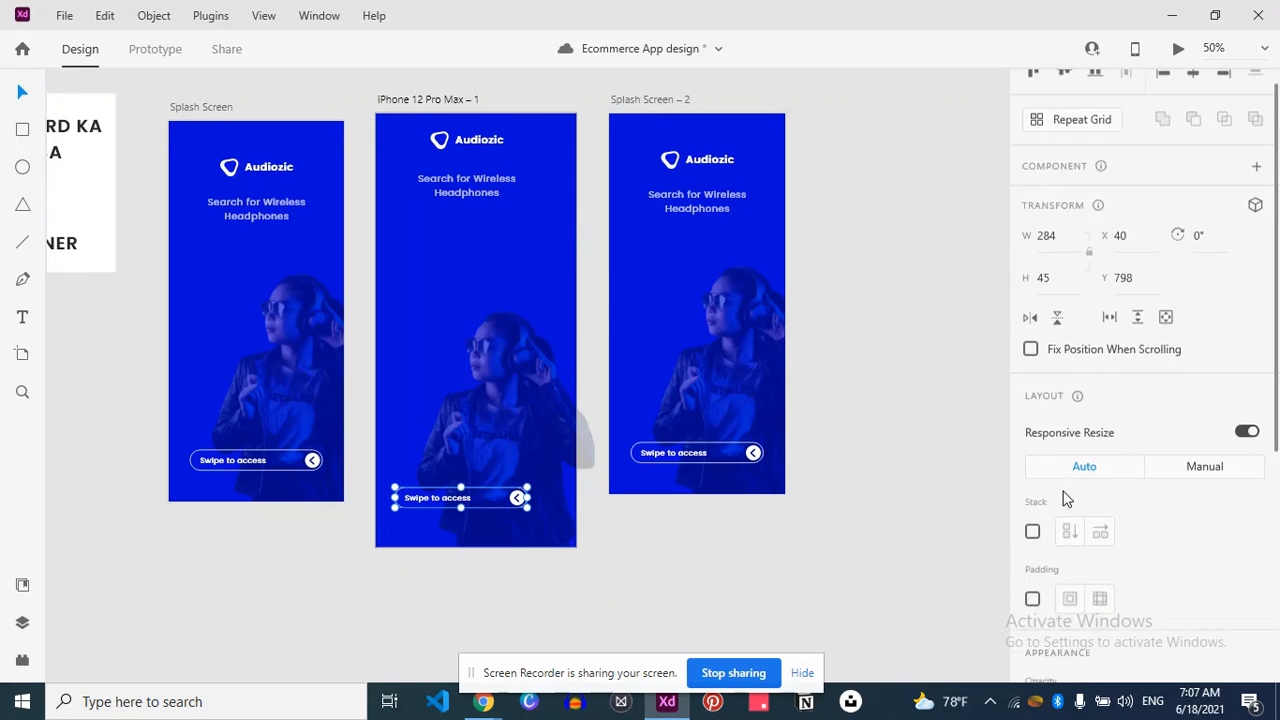
pyautogui.scroll(-4, 1077, 497)
pyautogui.scroll(2, 1170, 133)
pyautogui.scroll(3, 1170, 133)
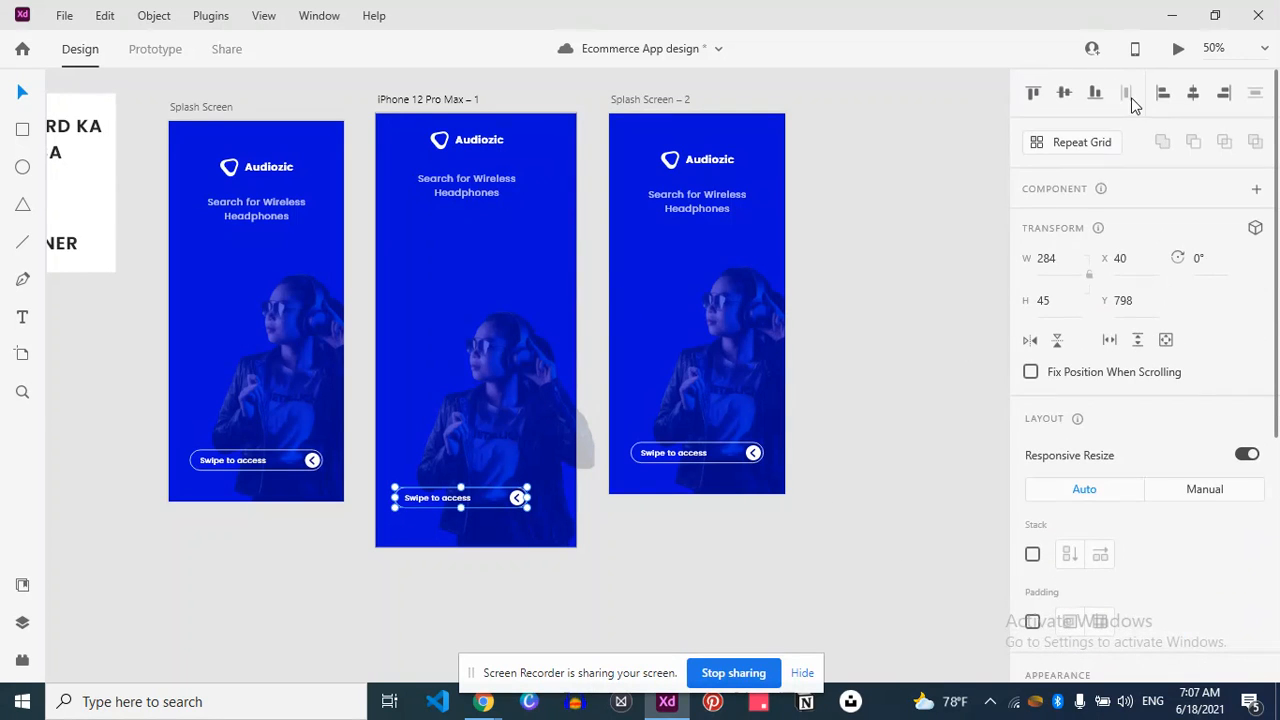
pyautogui.click(1193, 94)
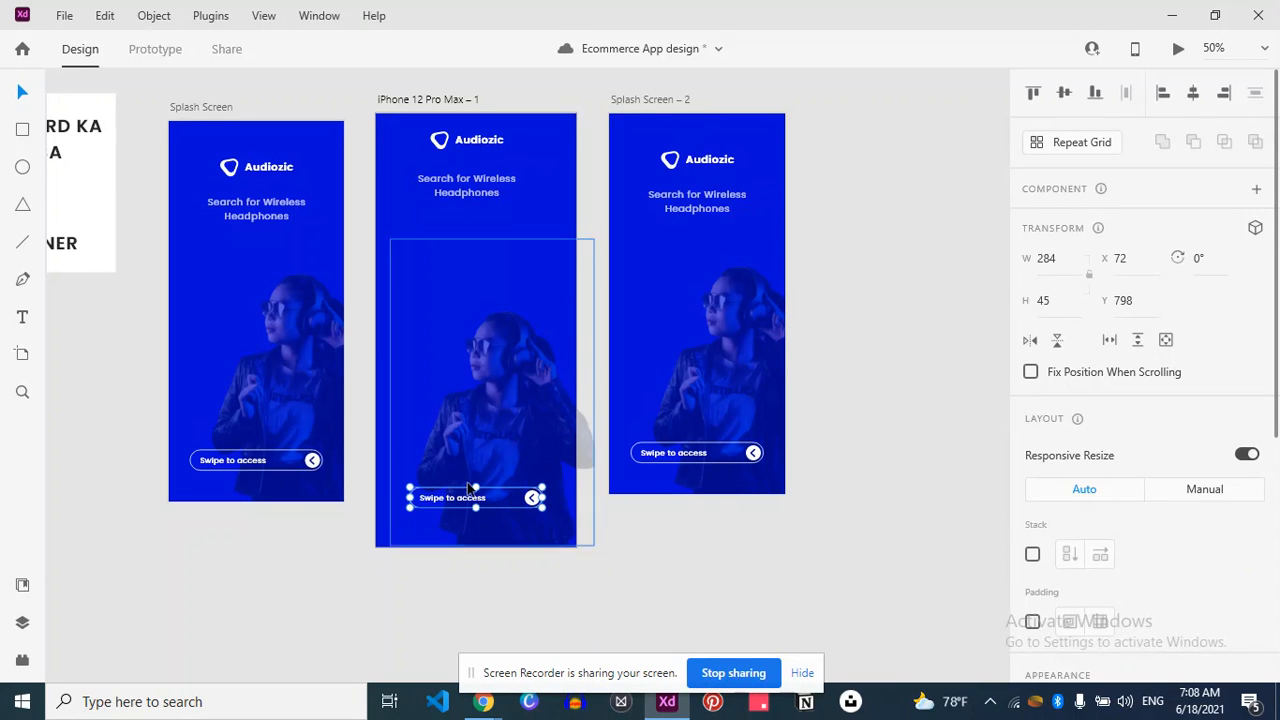
# Move the grouped "Swipe to access" button down to Y 838 and ungroup it.
pyautogui.moveTo(475, 503); pyautogui.dragTo(474, 520)
pyautogui.rightClick(474, 520)
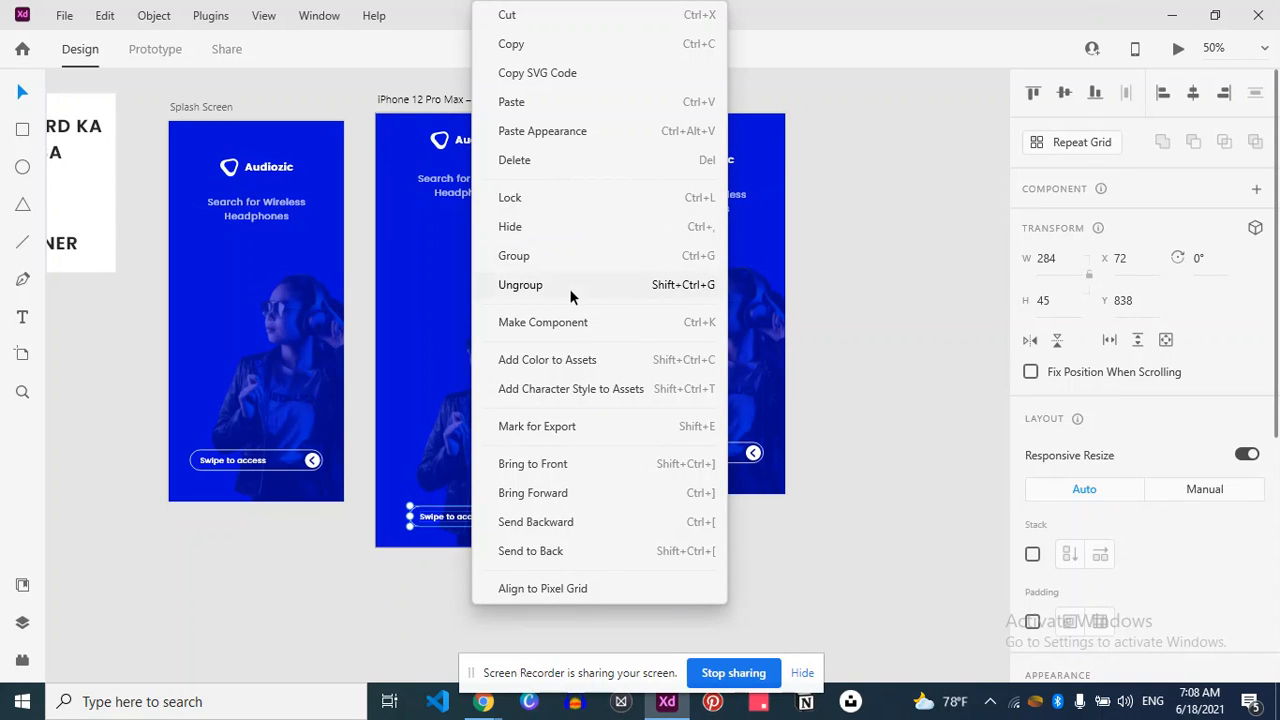
pyautogui.click(569, 285)
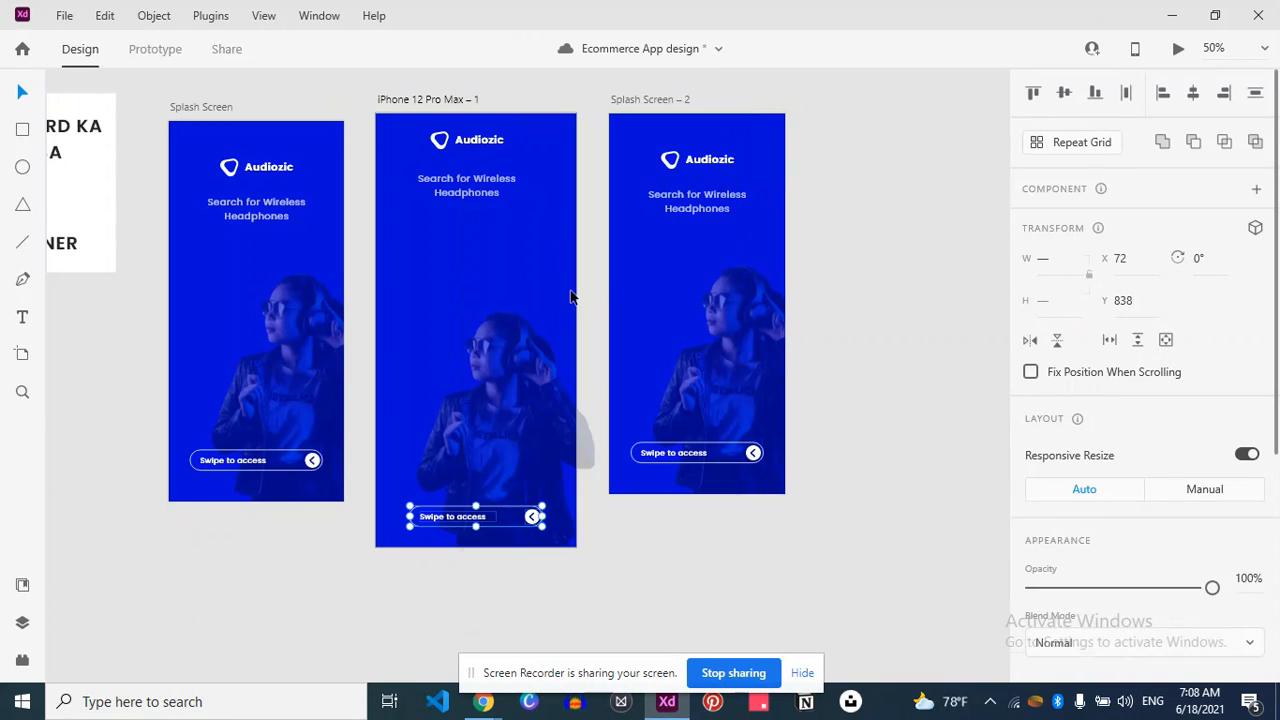
pyautogui.click(926, 306)
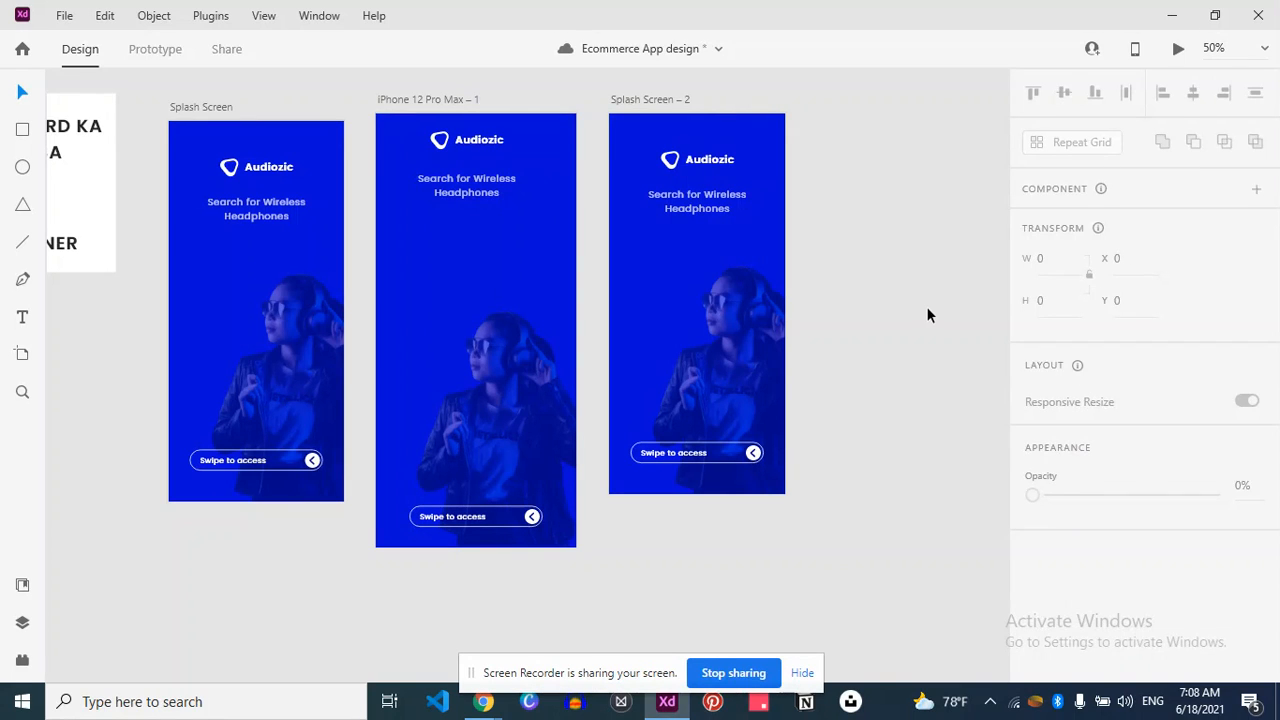
# Delete the duplicated Splash Screen – 2 artboard.
pyautogui.click(650, 100)
pyautogui.press('Delete')
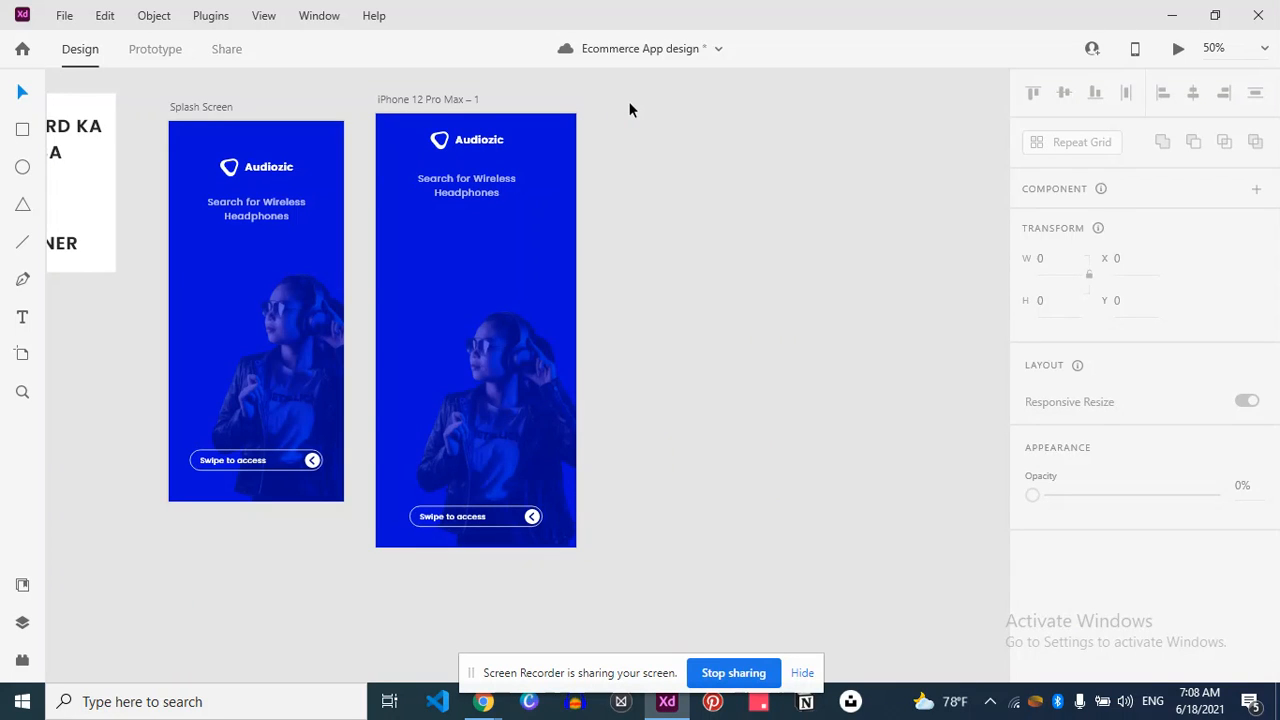
# Nudge the photo of the woman with headphones to the right on the iPhone 12 Pro Max artboard, to X 68.
pyautogui.press('Right')
pyautogui.press('Right')
pyautogui.press('Right')
pyautogui.press('Right')
pyautogui.press('Right')
pyautogui.press('Right')
pyautogui.press('Right')
pyautogui.press('Right')
pyautogui.press('Right')
pyautogui.press('Right')
pyautogui.press('Right')
pyautogui.press('Right')
pyautogui.press('Right')
pyautogui.press('Right')
pyautogui.press('Right')
pyautogui.press('Right')
pyautogui.press('Right')
pyautogui.press('Right')
pyautogui.press('Right')
pyautogui.press('Right')
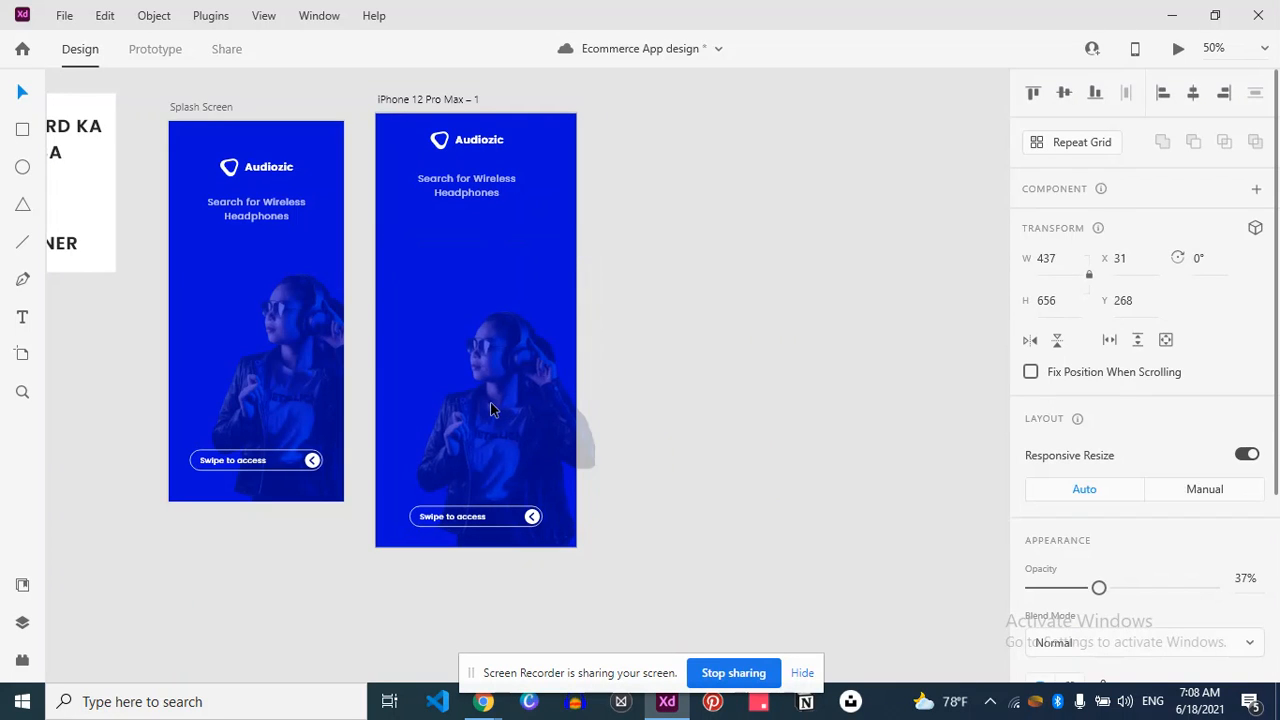
pyautogui.press('Right')
pyautogui.press('Right')
pyautogui.press('Right')
pyautogui.press('Right')
pyautogui.press('Right')
pyautogui.press('Right')
pyautogui.press('Right')
pyautogui.press('Right')
pyautogui.press('Right')
pyautogui.press('Right')
pyautogui.press('Right')
pyautogui.press('Right')
pyautogui.press('Right')
pyautogui.press('Right')
pyautogui.press('Right')
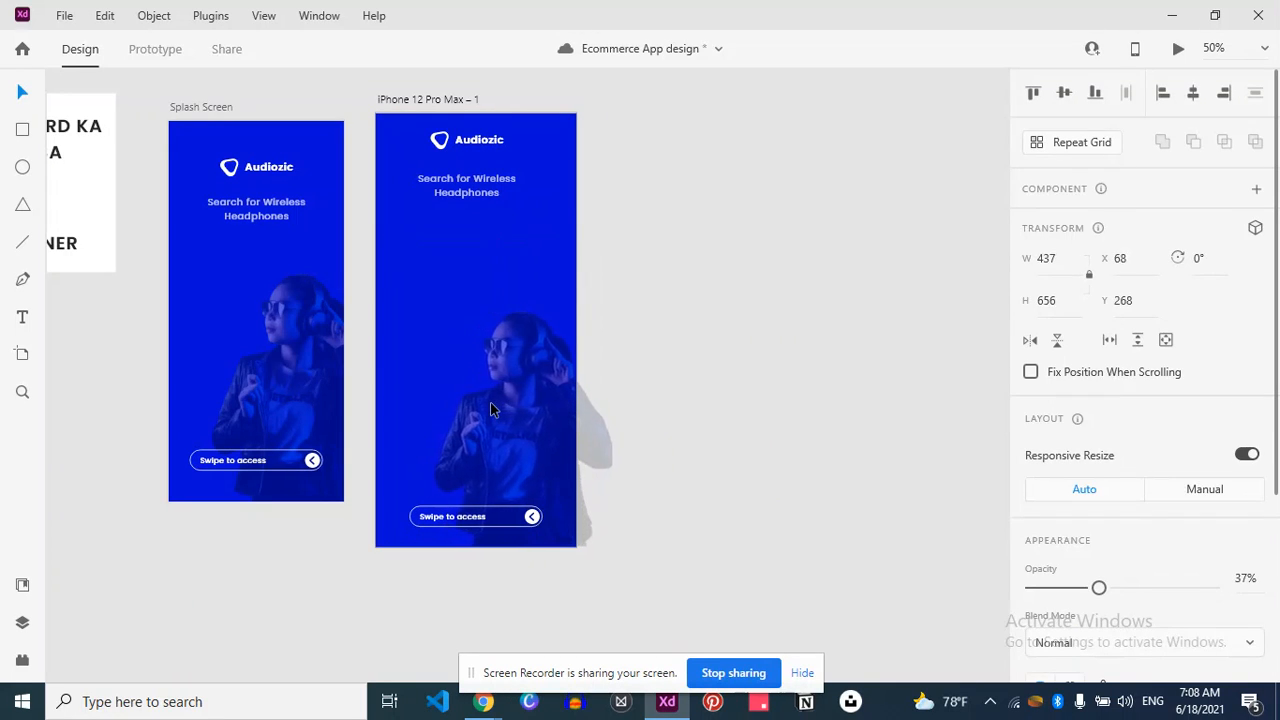
pyautogui.click(908, 264)
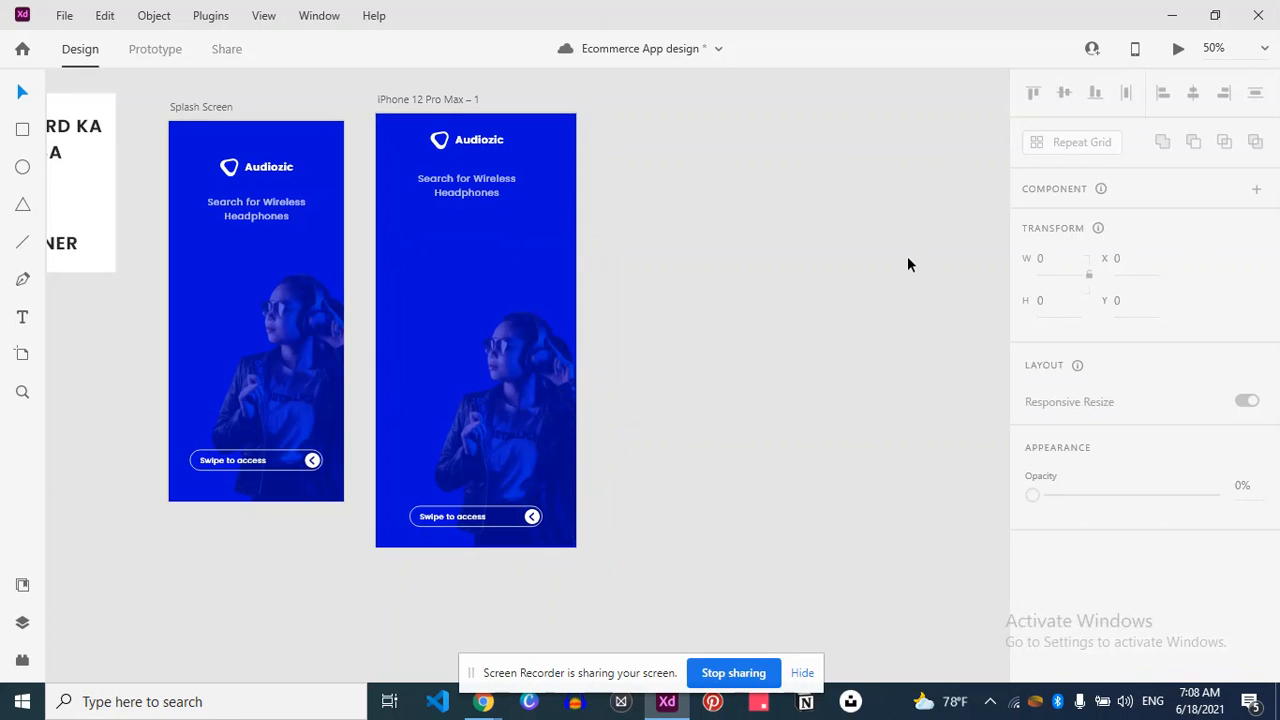